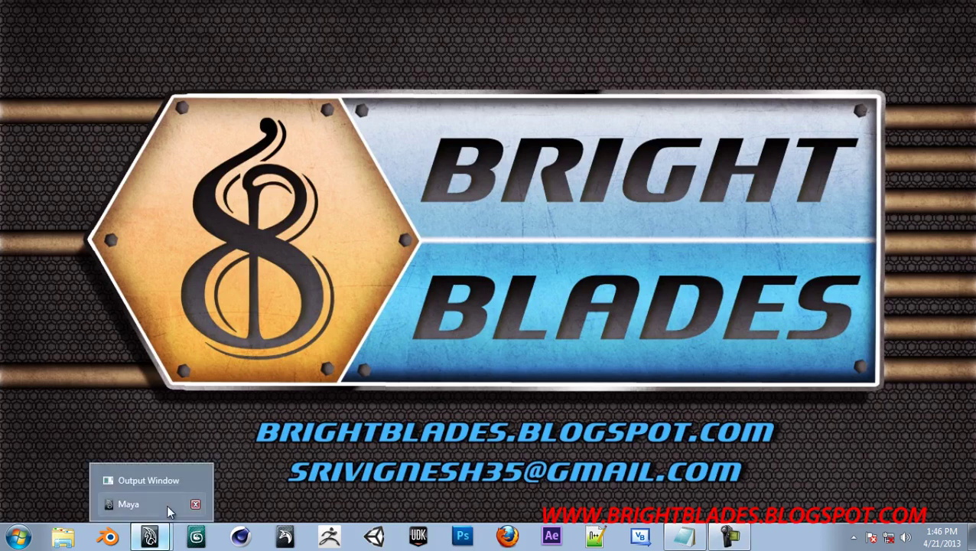
Restore the minimised Maya 2013 window from the Windows taskbar
left_click(164, 508)
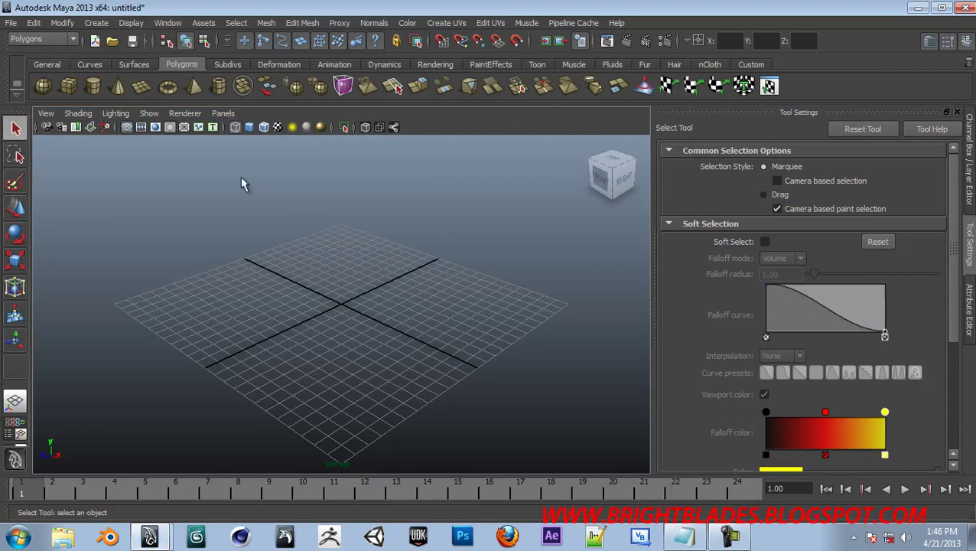
Draw a polygon sphere on the left of the grid and turn on smooth shading
left_click(43, 86)
left_click_drag(189, 318, 218, 338)
key("5")
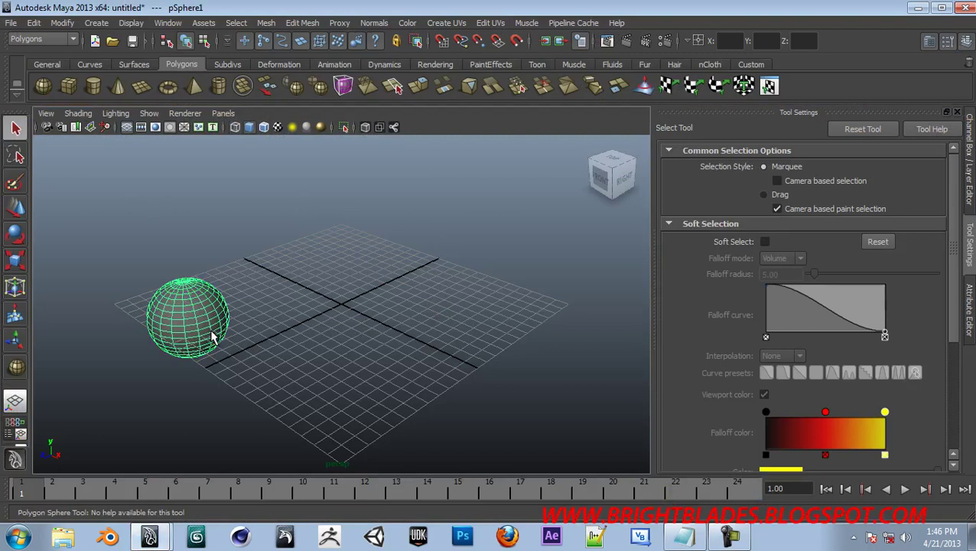
left_click(321, 331)
left_click(195, 316)
key("4")
left_click_drag(195, 316, 327, 318, "alt")
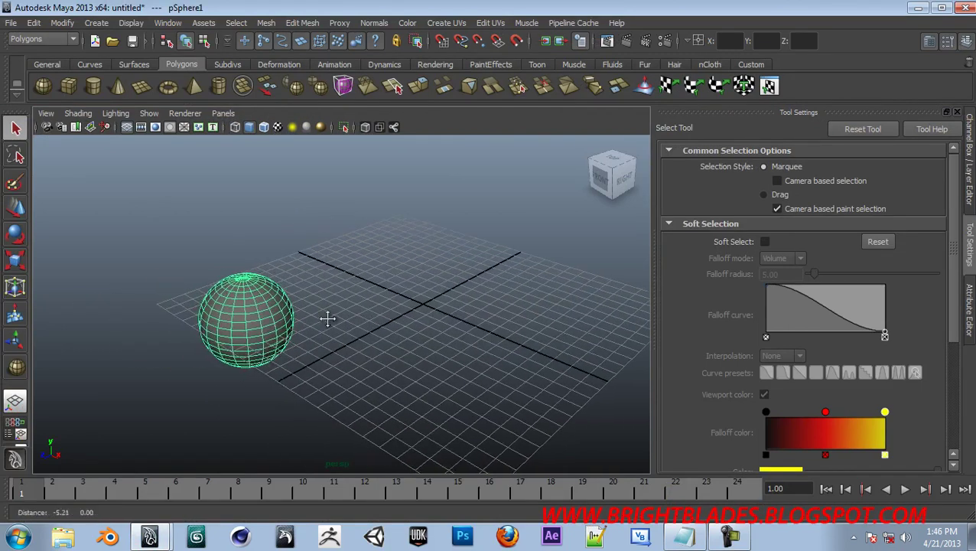
Draw two polygon cubes, a smaller one at the back and a larger one at front right
left_click(68, 86)
mouse_move(408, 273)
left_mouse_down()
mouse_move(463, 250)
mouse_move(467, 199)
left_mouse_up()
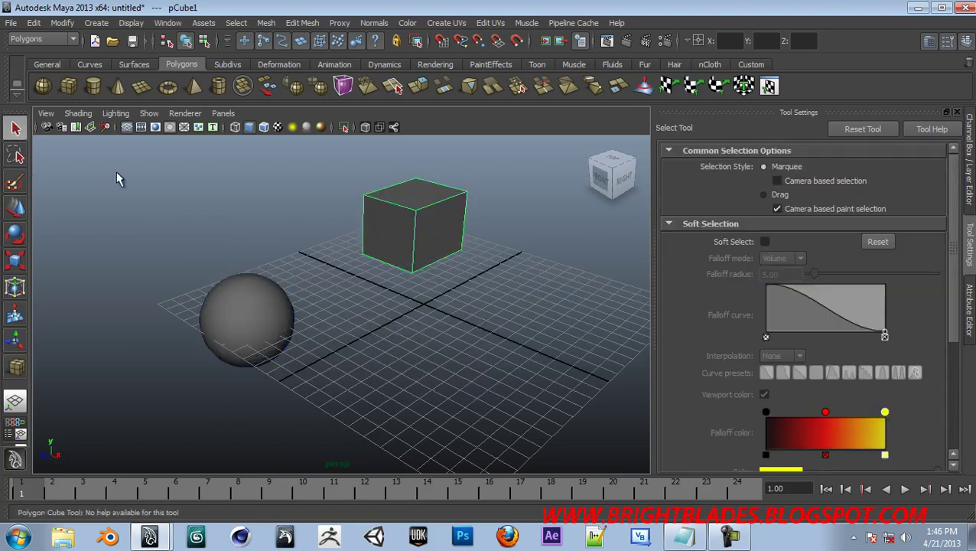
left_click(68, 86)
mouse_move(516, 309)
left_mouse_down()
mouse_move(556, 385)
mouse_move(562, 260)
left_mouse_up()
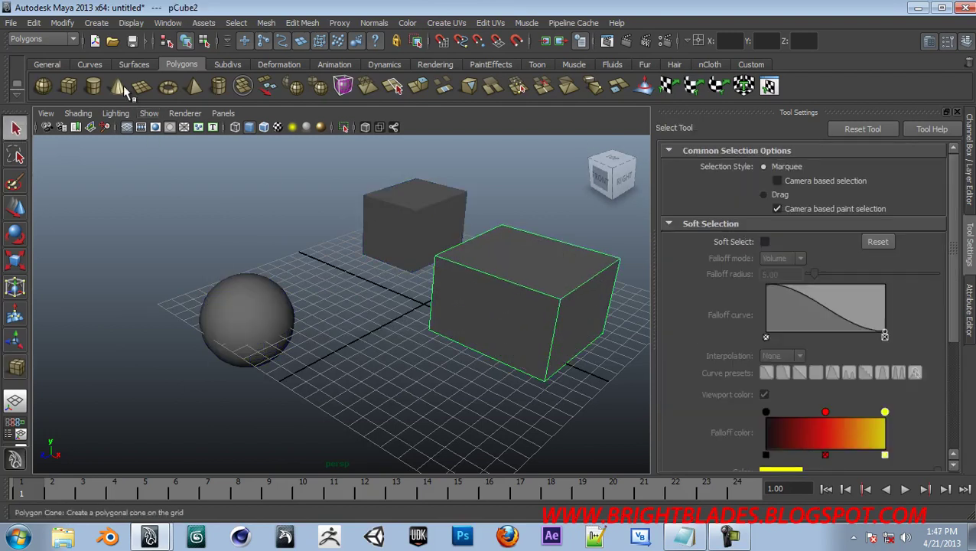
Draw a tall polygon cylinder on the grid by setting its base, then its height
left_click(93, 86)
left_click_drag(372, 381, 428, 436)
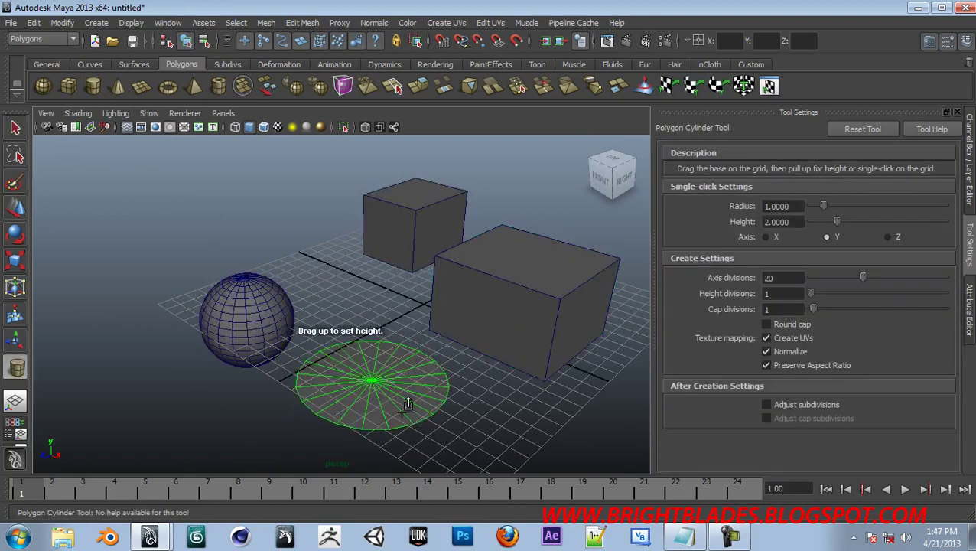
left_click_drag(406, 400, 405, 244)
mouse_move(524, 393)
left_mouse_down("alt")
mouse_move(468, 370)
mouse_move(534, 371)
mouse_move(527, 397)
mouse_move(493, 365)
mouse_move(393, 342)
left_mouse_up("alt")
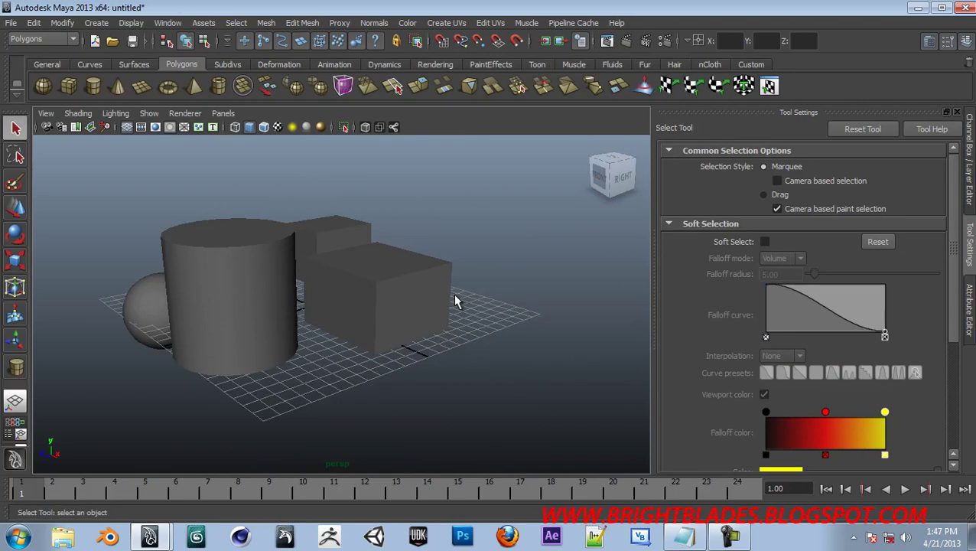
Select the boxes and sphere with the Move tool while orbiting to inspect them
left_click(350, 299)
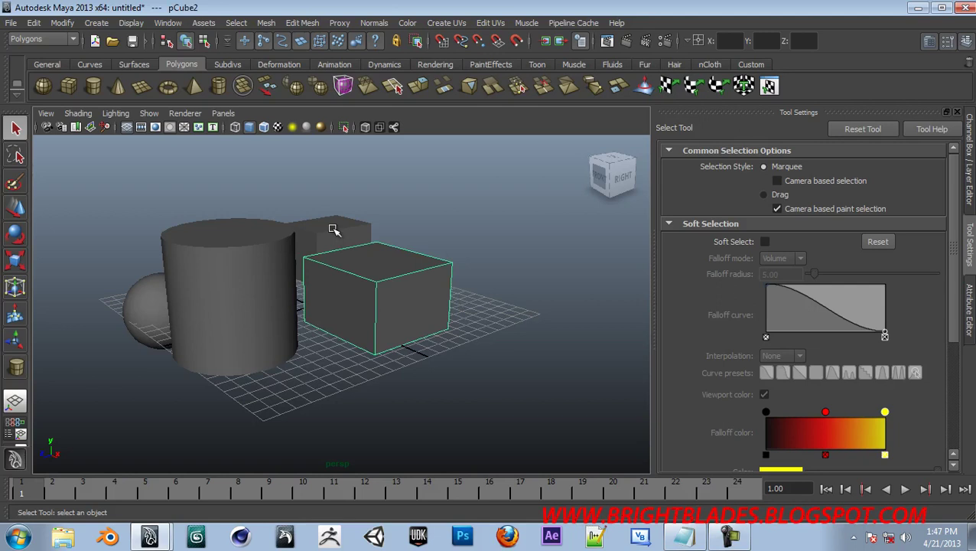
key("w")
left_click(333, 228)
left_click(377, 288)
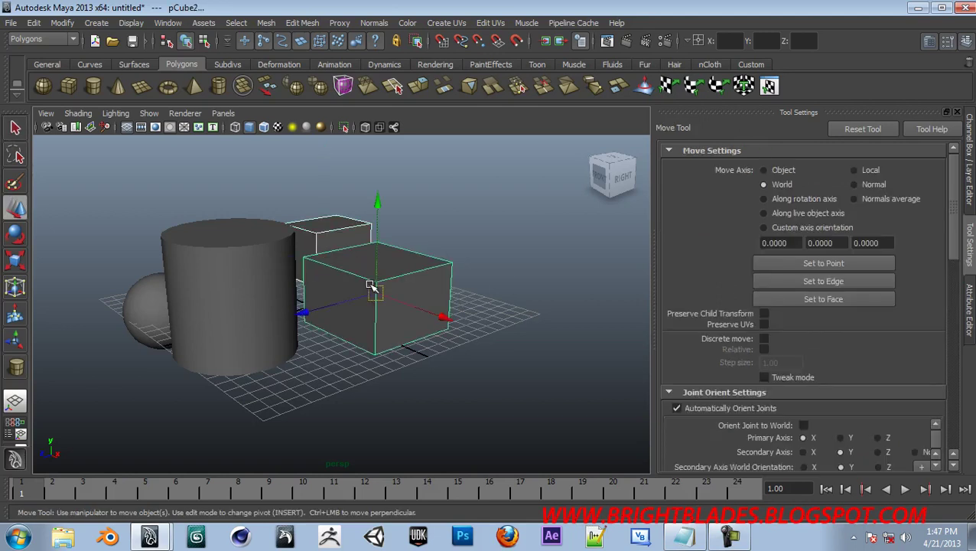
mouse_move(496, 270)
left_mouse_down("alt")
mouse_move(465, 320)
mouse_move(406, 296)
mouse_move(437, 304)
left_mouse_up("alt")
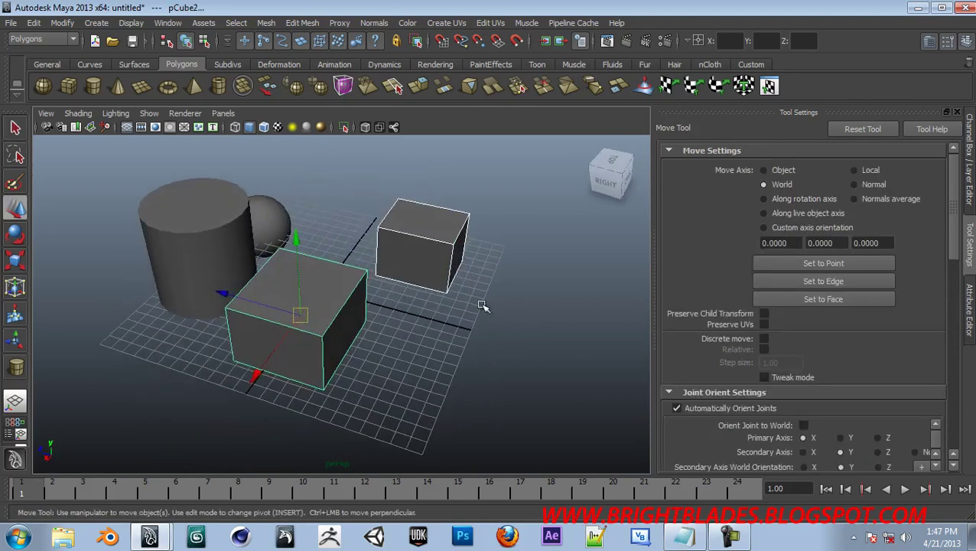
left_click(335, 251)
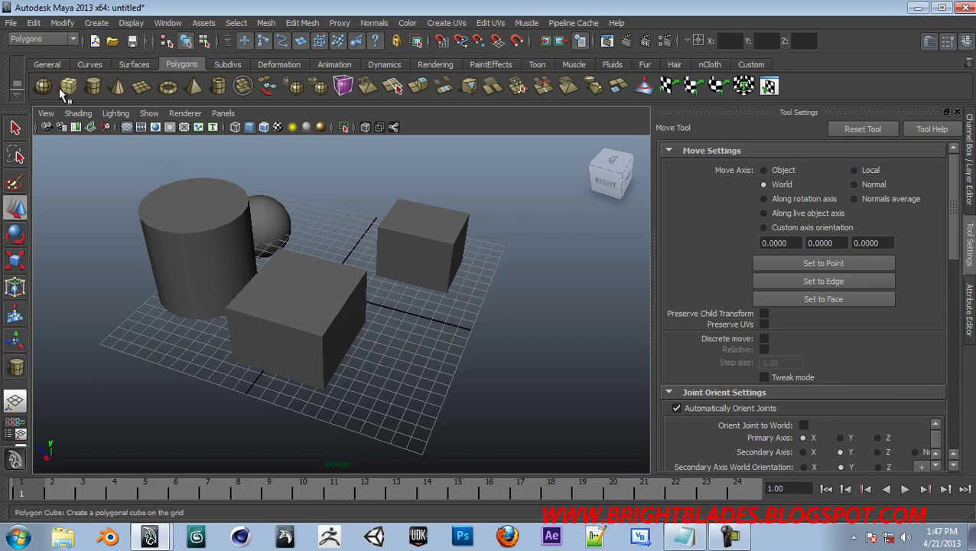
left_click(280, 219)
mouse_move(457, 271)
left_mouse_down("alt")
mouse_move(431, 309)
mouse_move(301, 277)
left_mouse_up("alt")
mouse_move(489, 284)
left_mouse_down("alt")
mouse_move(536, 306)
mouse_move(506, 305)
mouse_move(549, 306)
left_mouse_up("alt")
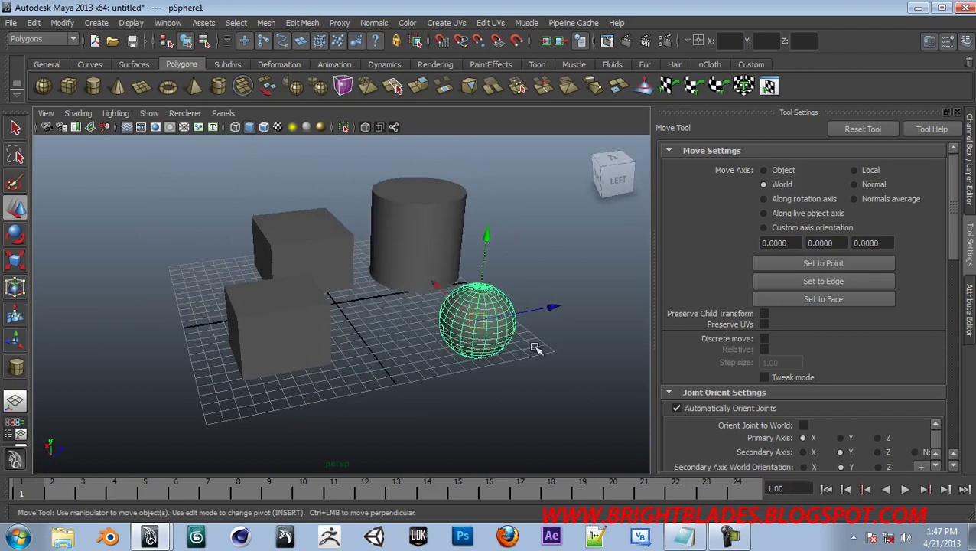
Select the cylinder and show the Channel Box / Layer Editor panel
left_click(298, 306)
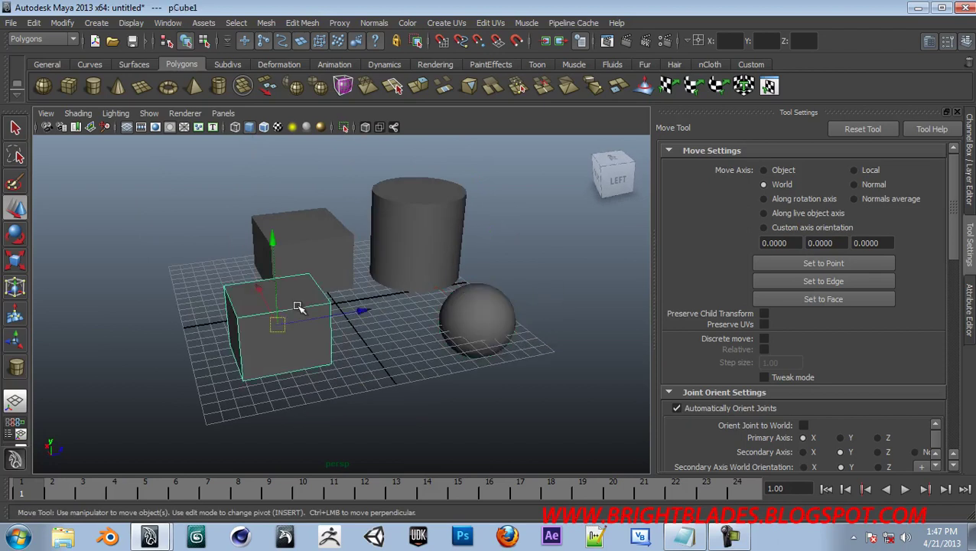
left_click(292, 236)
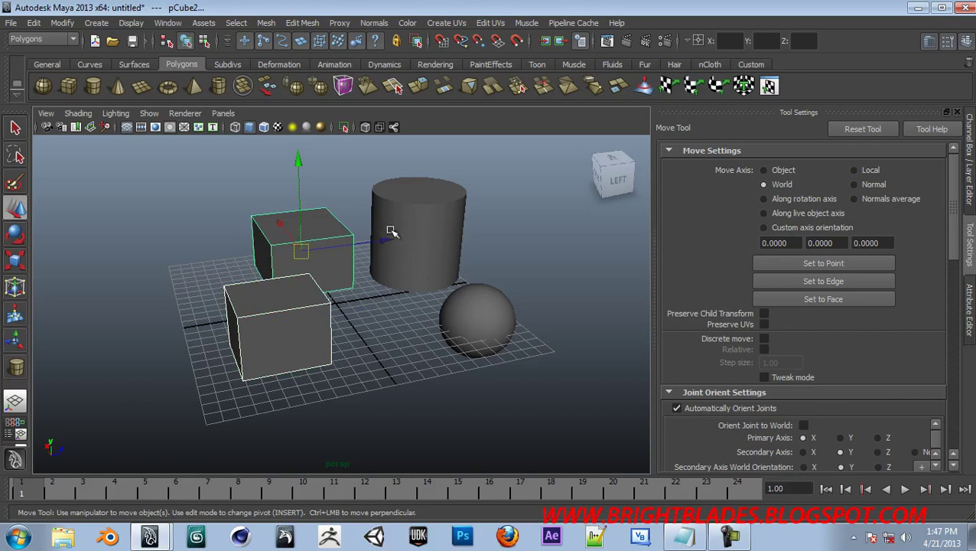
left_click(430, 240)
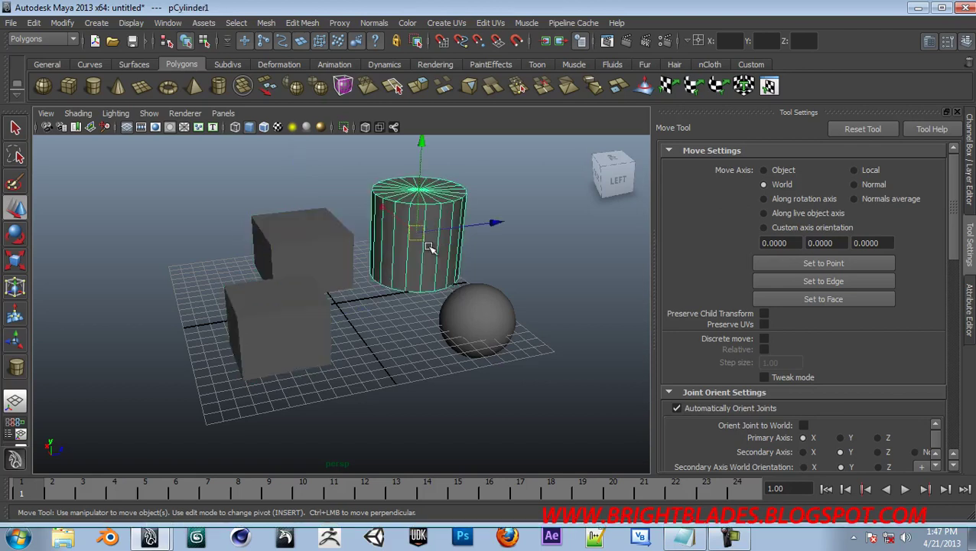
left_click(442, 239)
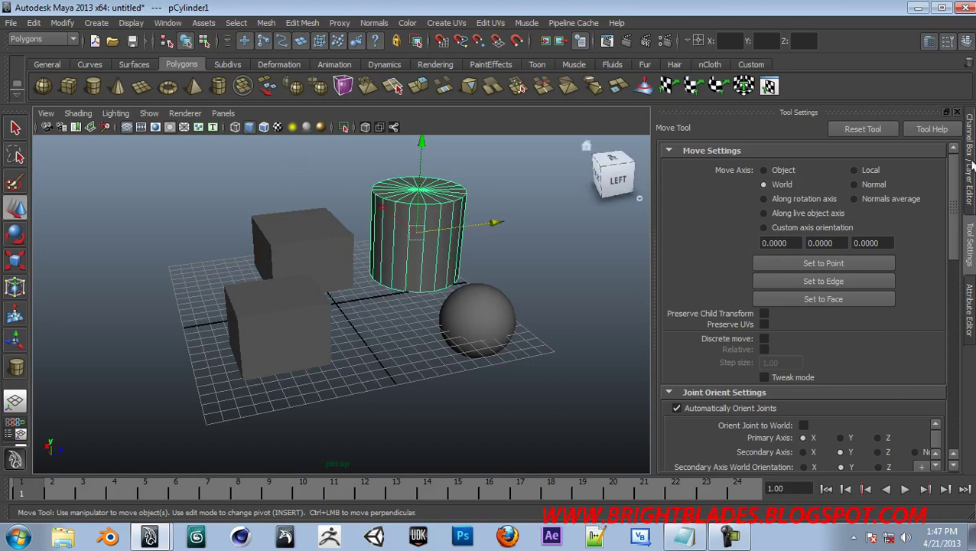
left_click(970, 162)
Set Visibility to 0 for the cylinder and then the sphere in the Channel Box
left_click(921, 274)
type("0")
key("Return")
left_click(600, 326)
left_click(935, 273)
type("0")
key("Return")
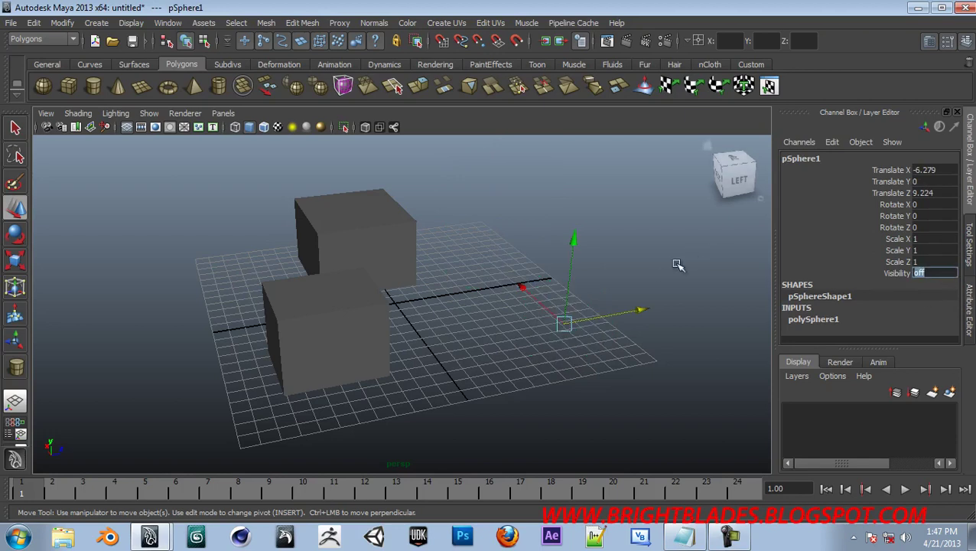
left_click(659, 281)
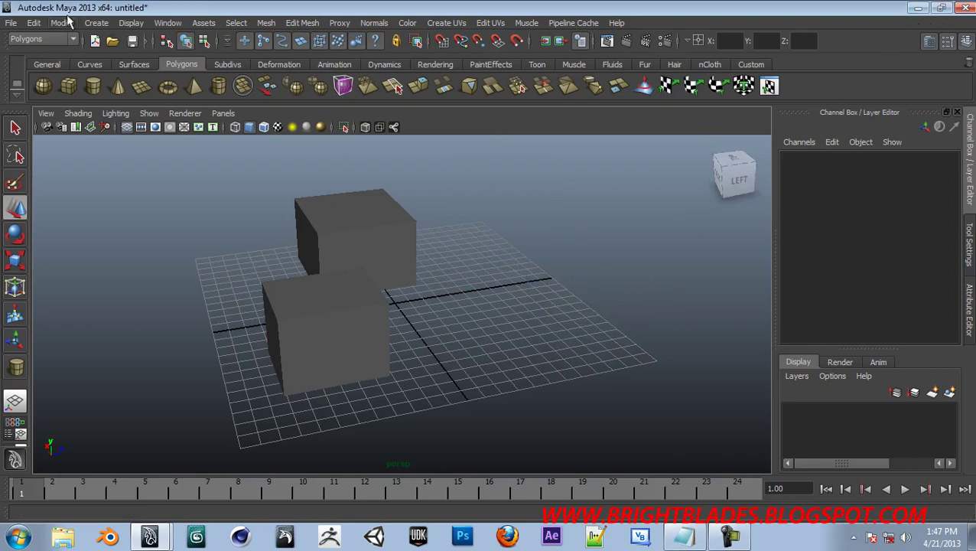
Select pCylinder1 and pSphere1 in the Outliner and switch their Visibility back on
left_click(157, 24)
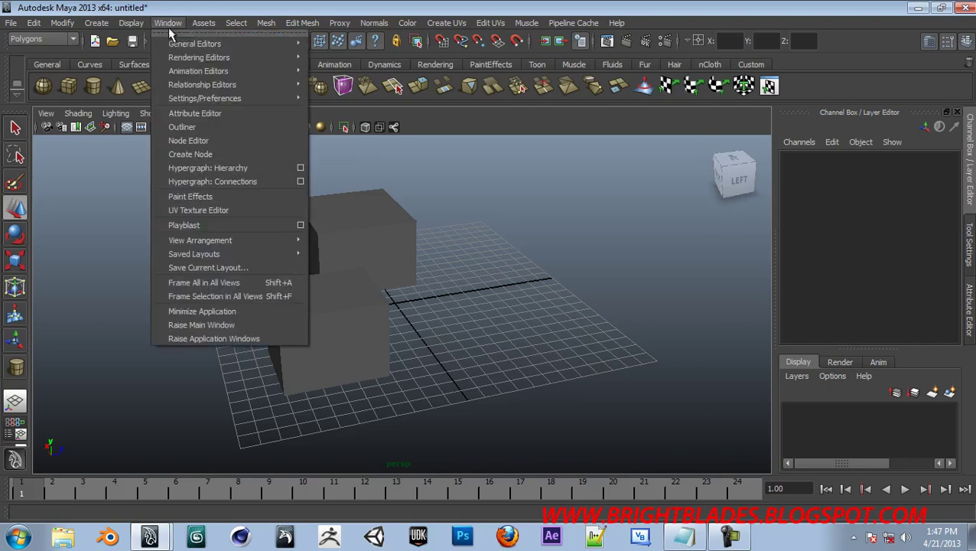
left_click(229, 127)
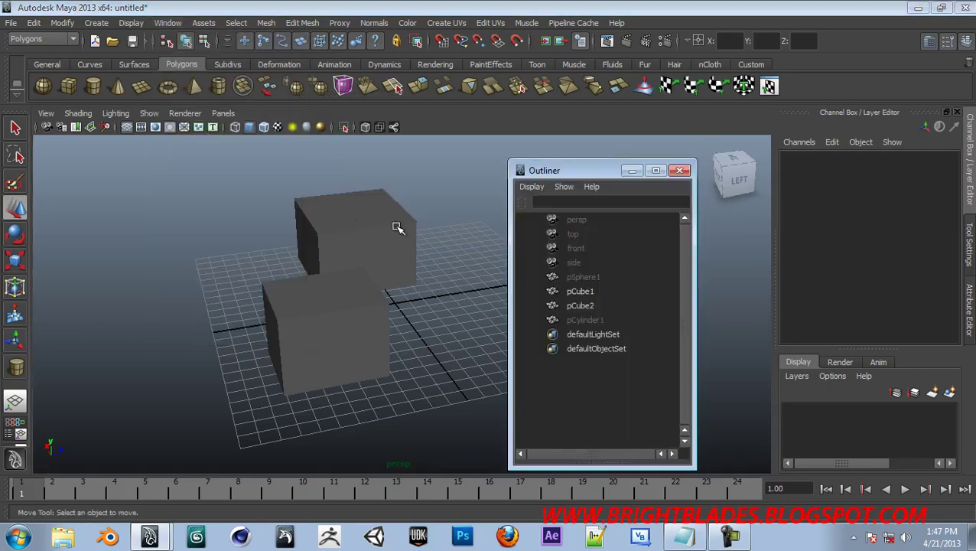
left_click(589, 319)
left_click(584, 277, "ctrl")
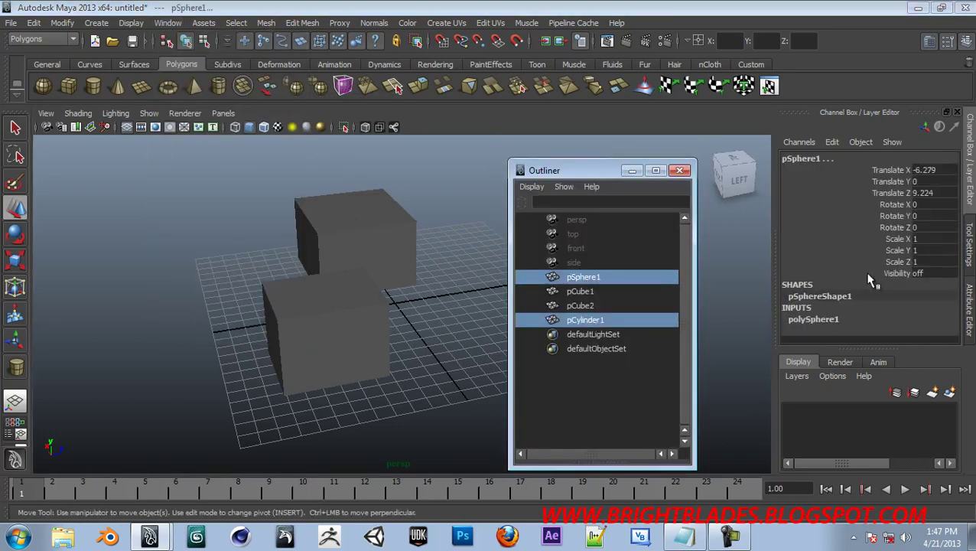
left_click(918, 274)
type("on")
key("Return")
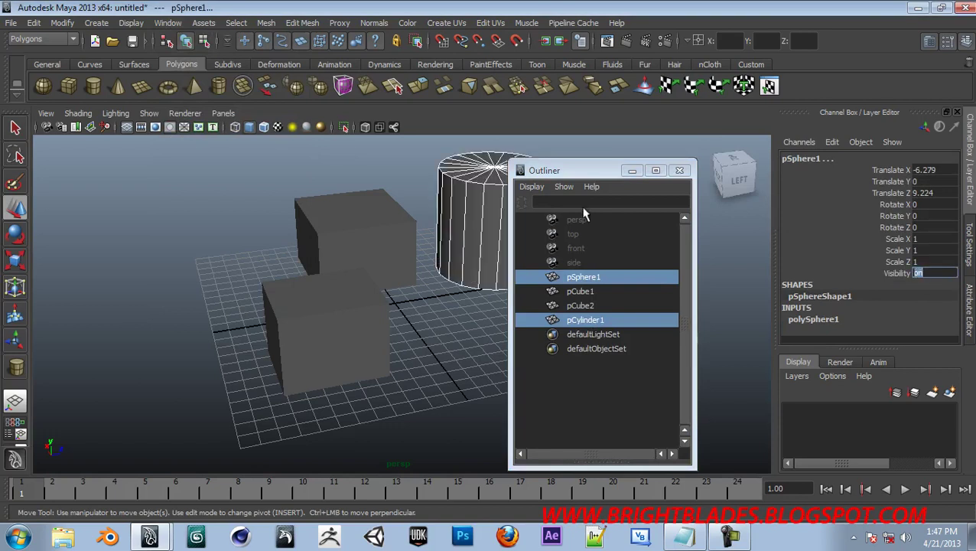
left_click(680, 170)
left_click(661, 275)
left_click_drag(661, 275, 518, 288, "alt")
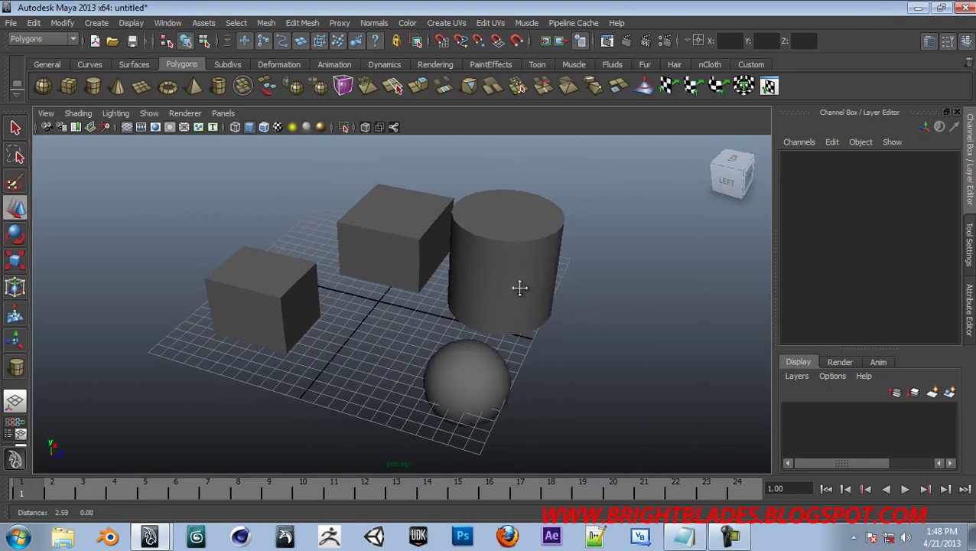
Scale the cylinder down uniformly to about 0.629 with the Scale tool
left_click(388, 234)
left_click(282, 288)
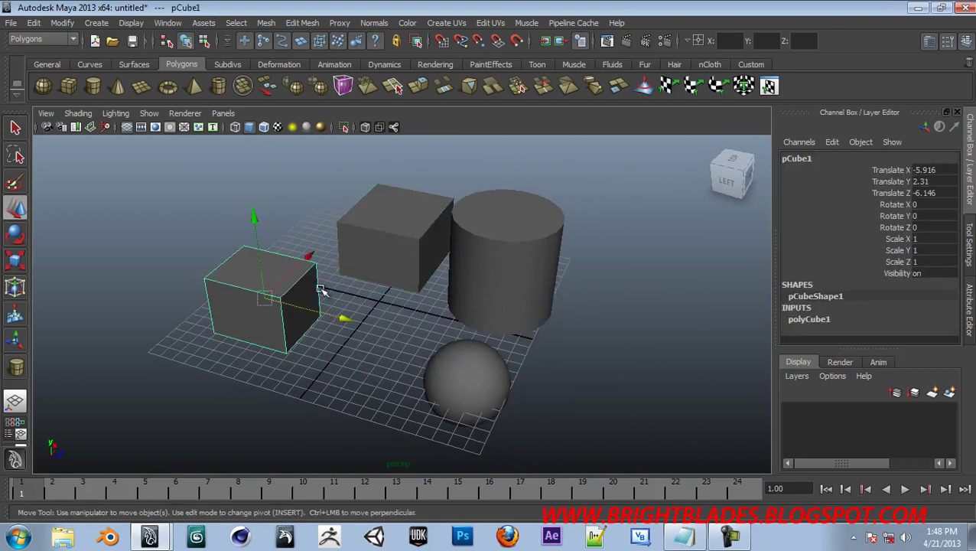
left_click(479, 383)
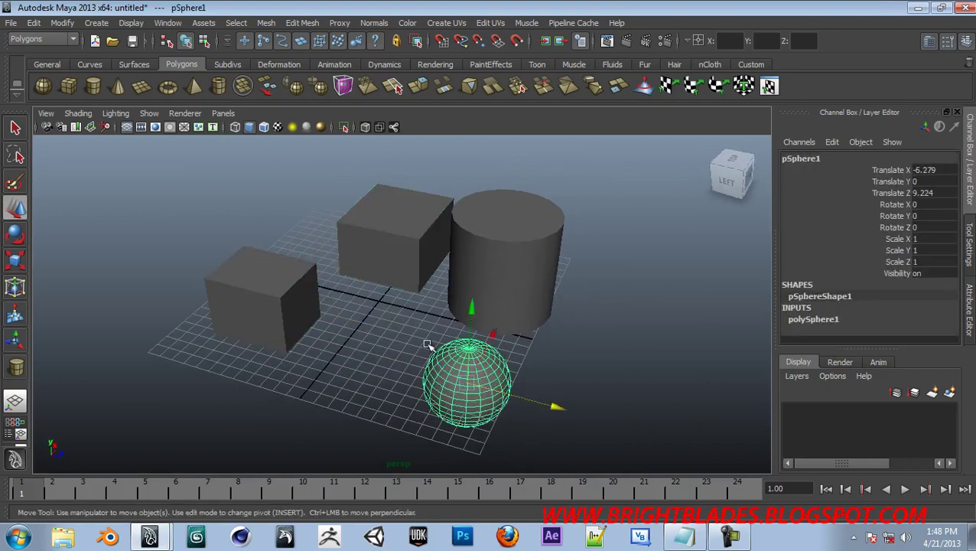
left_click(491, 213)
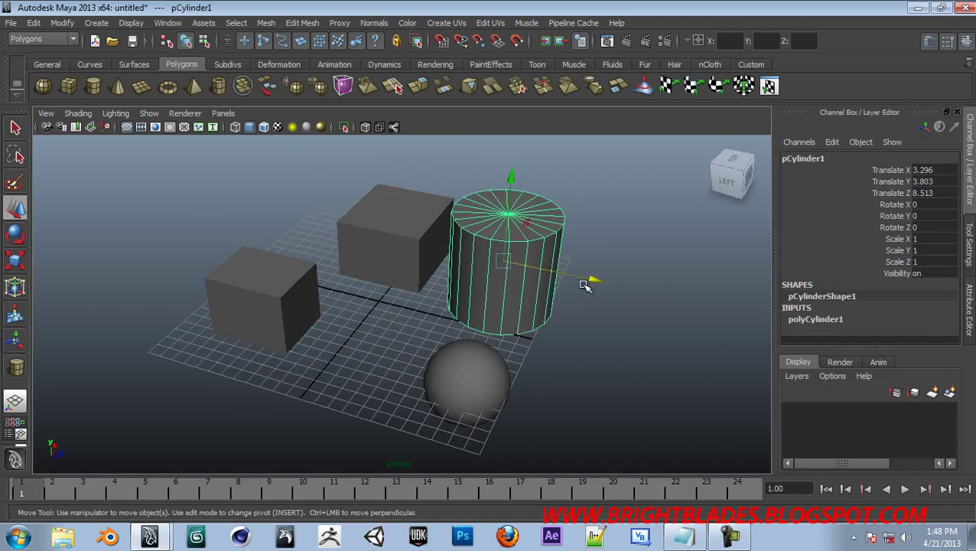
key("r")
left_click_drag(505, 263, 467, 268)
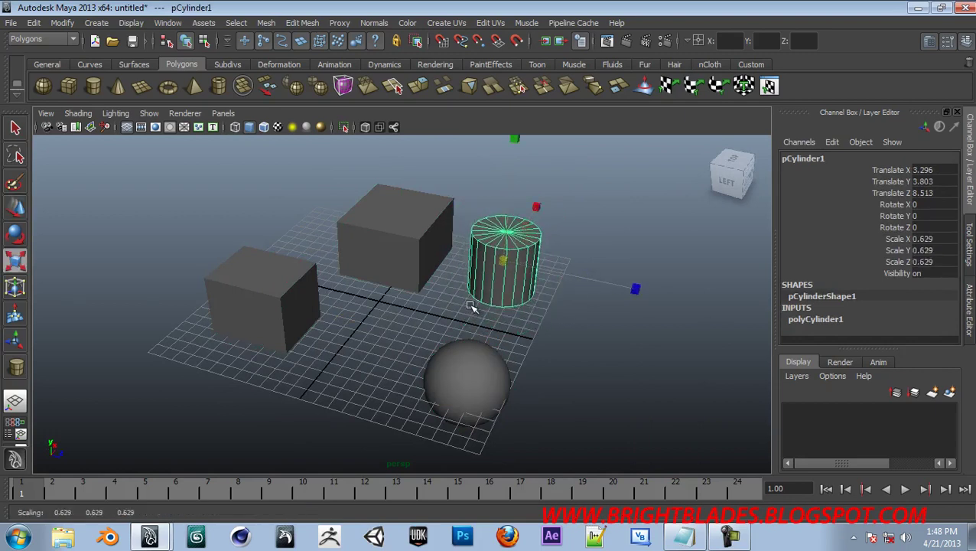
key("w")
left_click(574, 329)
mouse_move(599, 330)
left_mouse_down("alt")
mouse_move(577, 305)
mouse_move(610, 319)
left_mouse_up("alt")
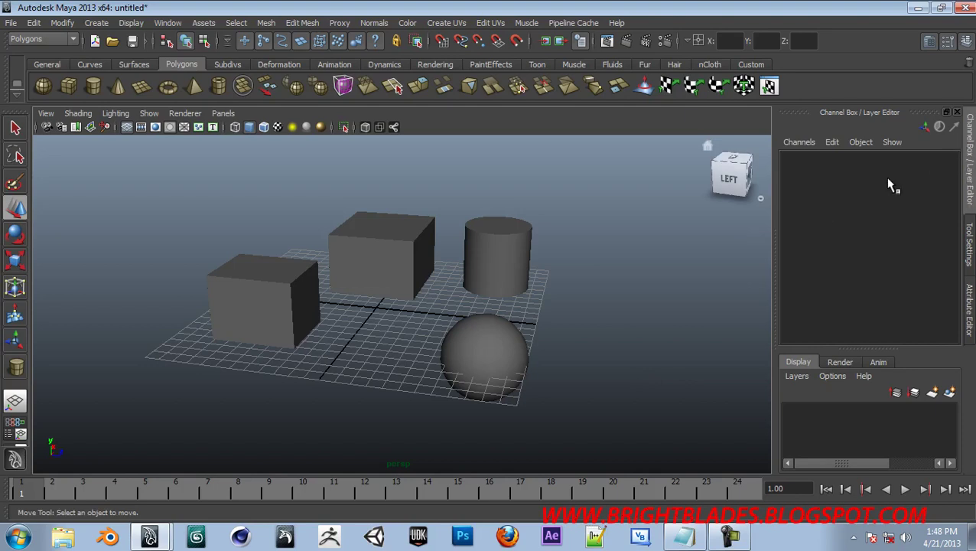
left_click(966, 44)
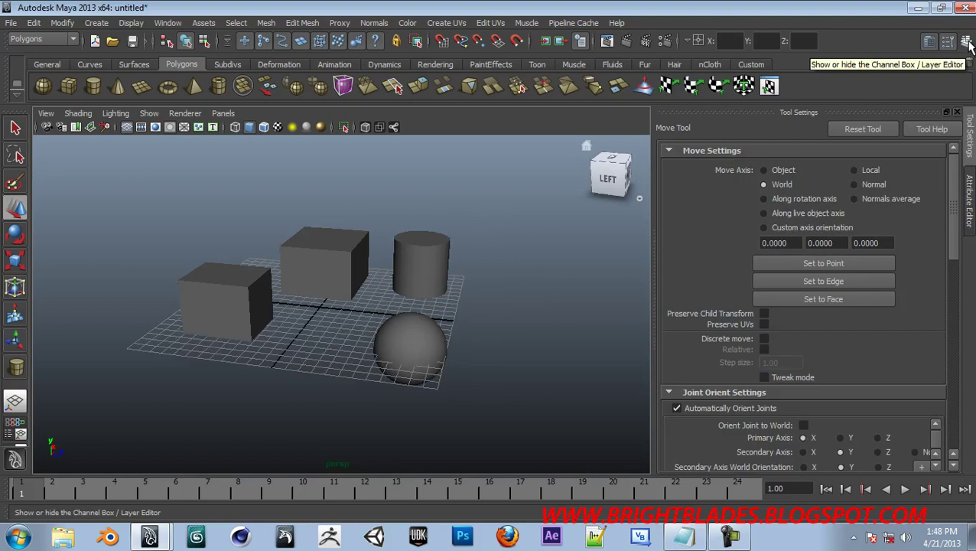
left_click(967, 43)
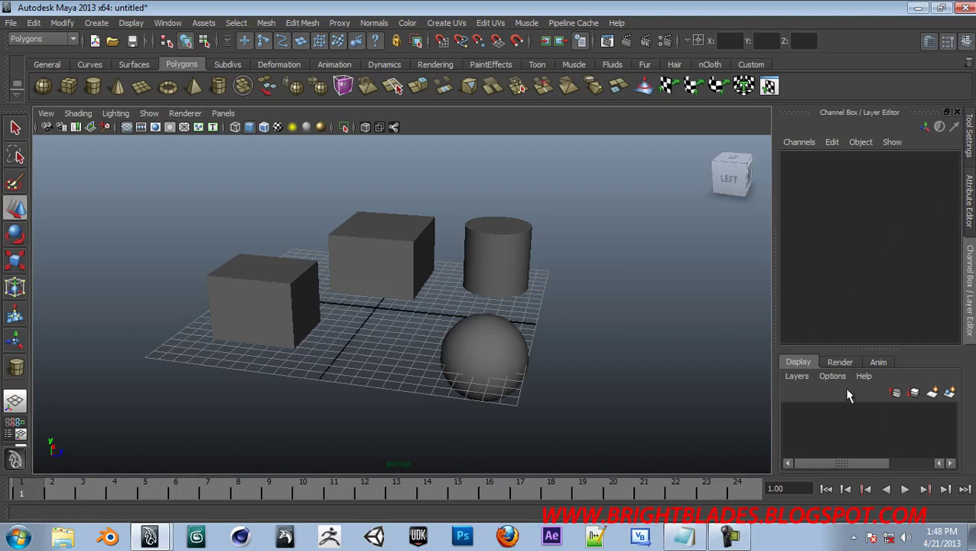
left_click_drag(878, 351, 872, 467)
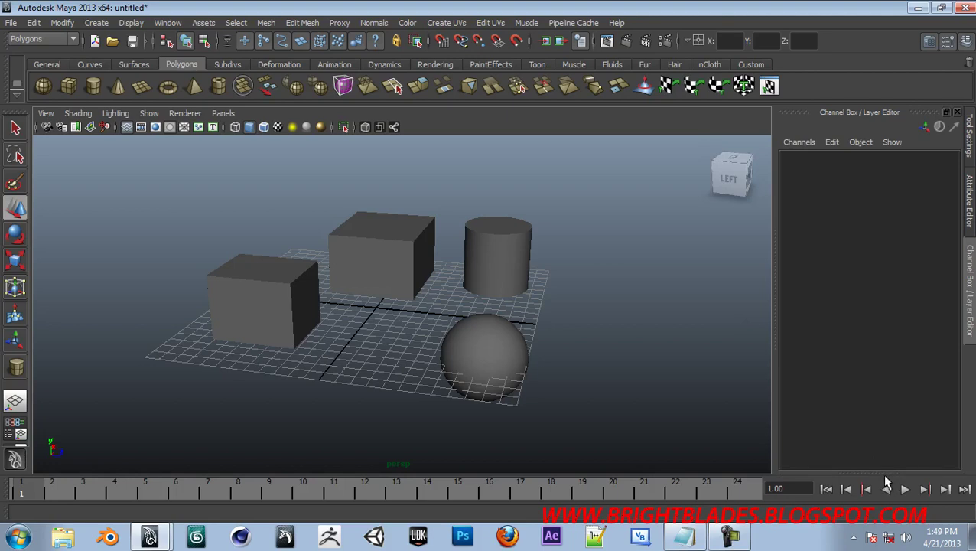
left_click_drag(880, 473, 887, 352)
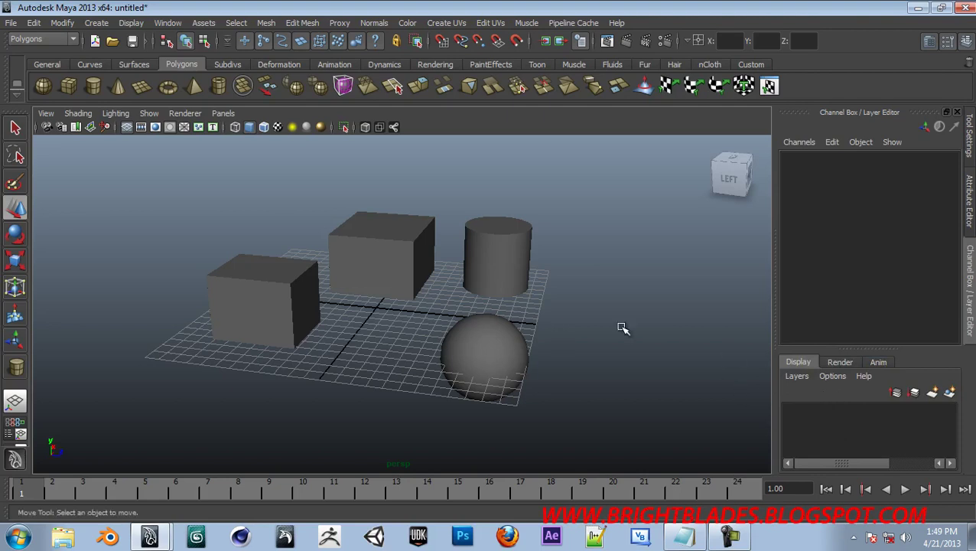
Create an empty display layer, layer1, from the Layers menu and toggle its visibility
left_click(802, 377)
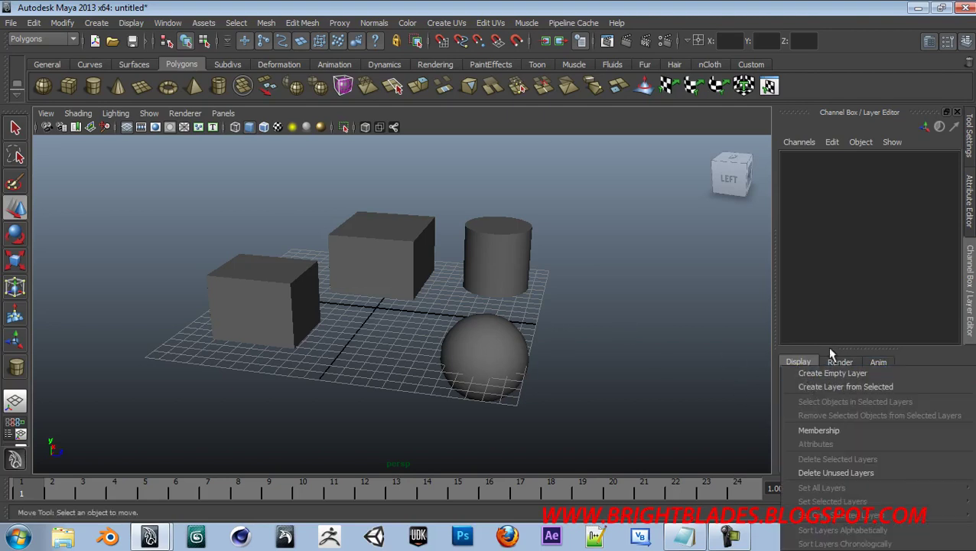
left_click(949, 361)
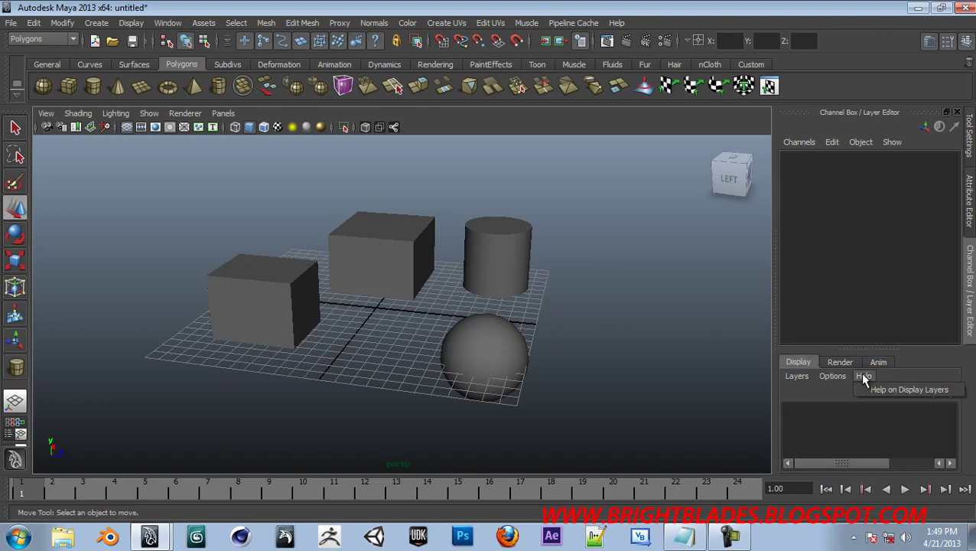
left_click(831, 375)
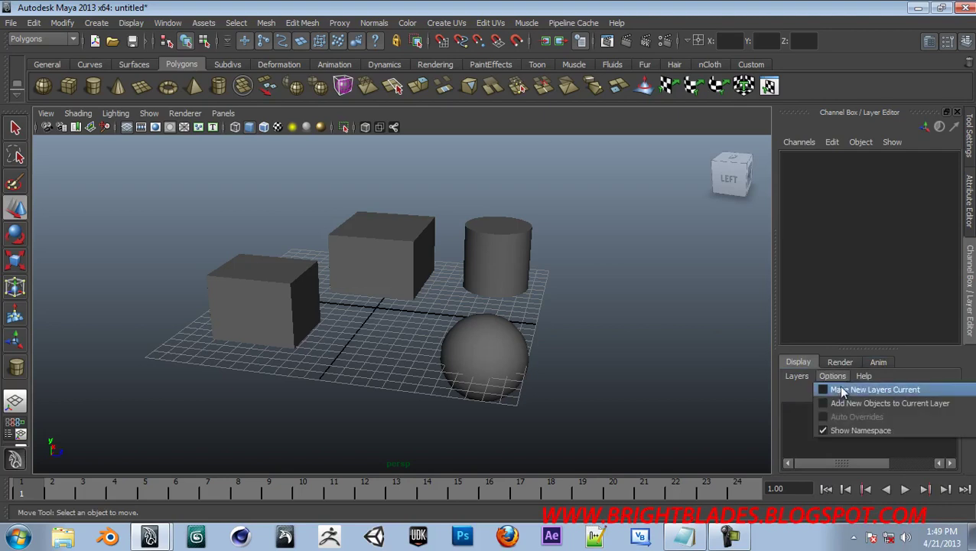
left_click(796, 378)
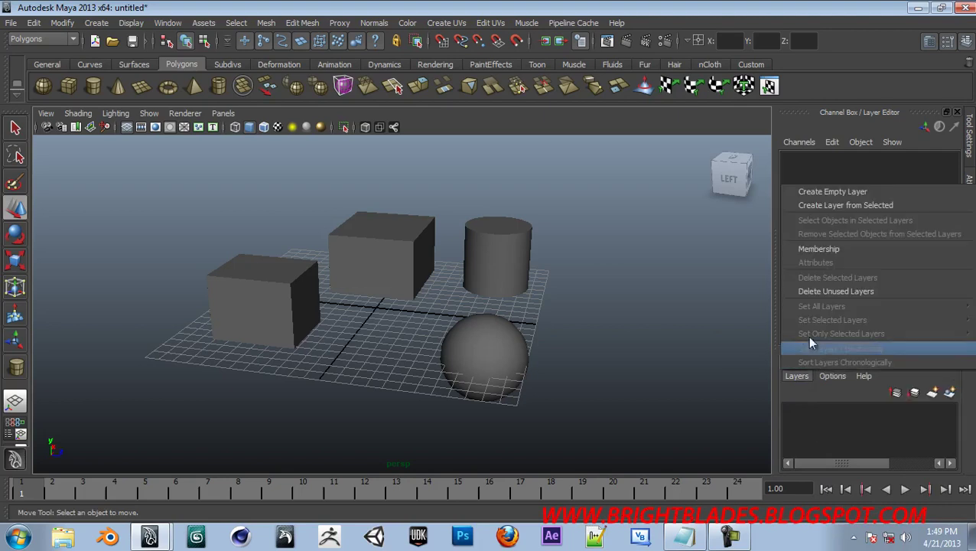
left_click(842, 193)
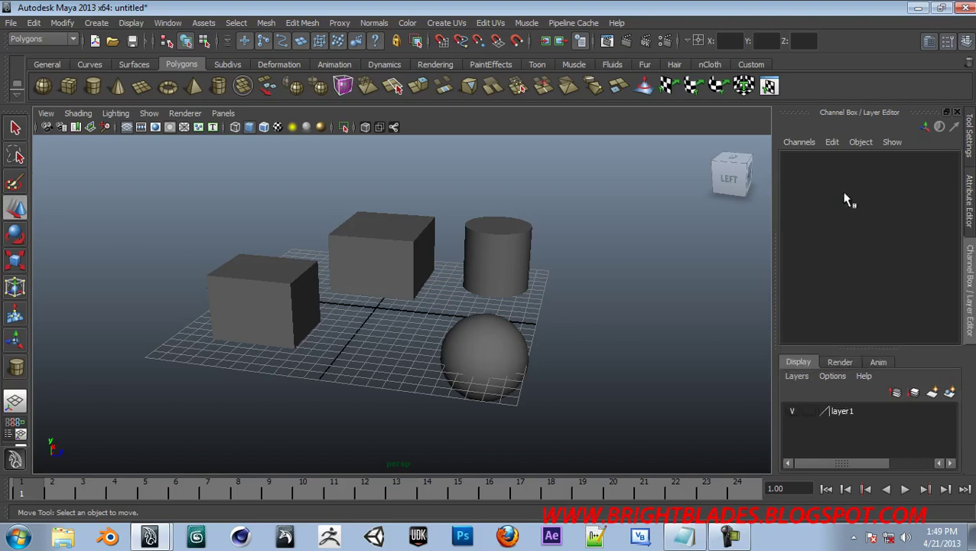
left_click(848, 411)
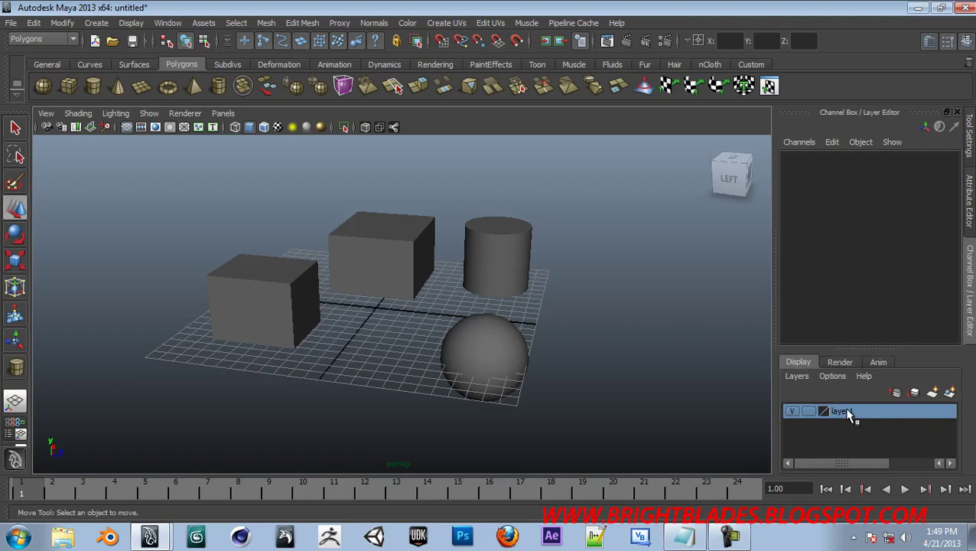
left_click(794, 413)
Rename layer1 to 'cubes', keep Display type Normal, choose dark red, and save
double_click(843, 413)
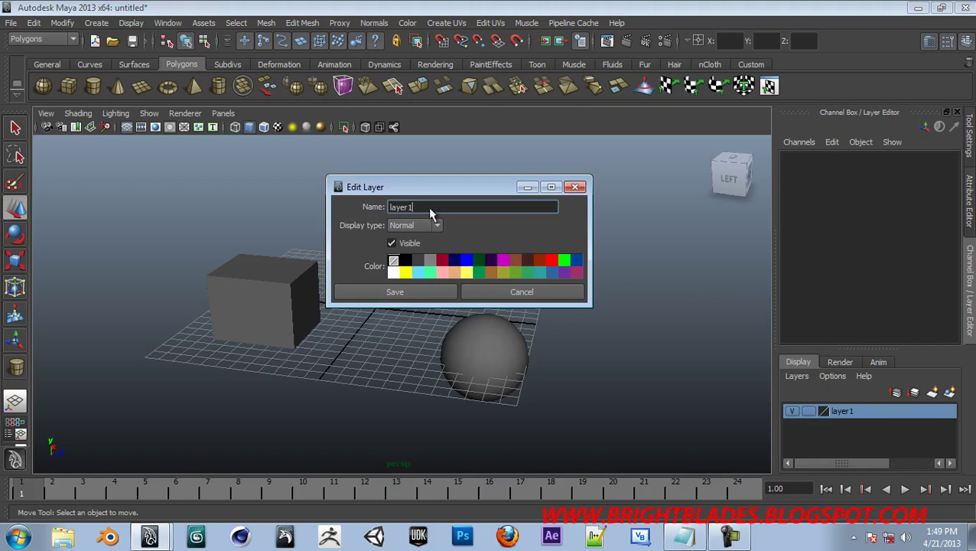
mouse_move(417, 191)
left_mouse_down()
mouse_move(525, 266)
mouse_move(454, 276)
left_mouse_up()
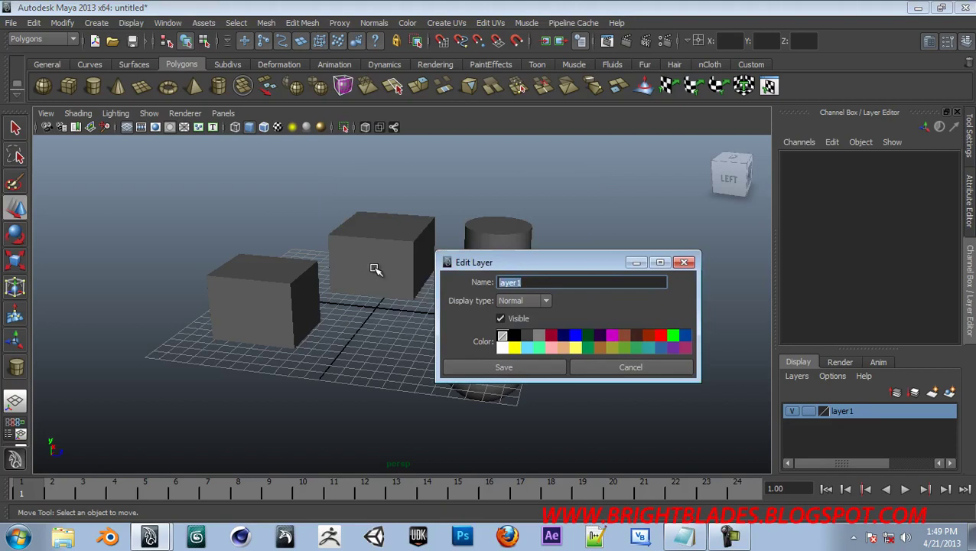
type("cubes")
left_click(529, 300)
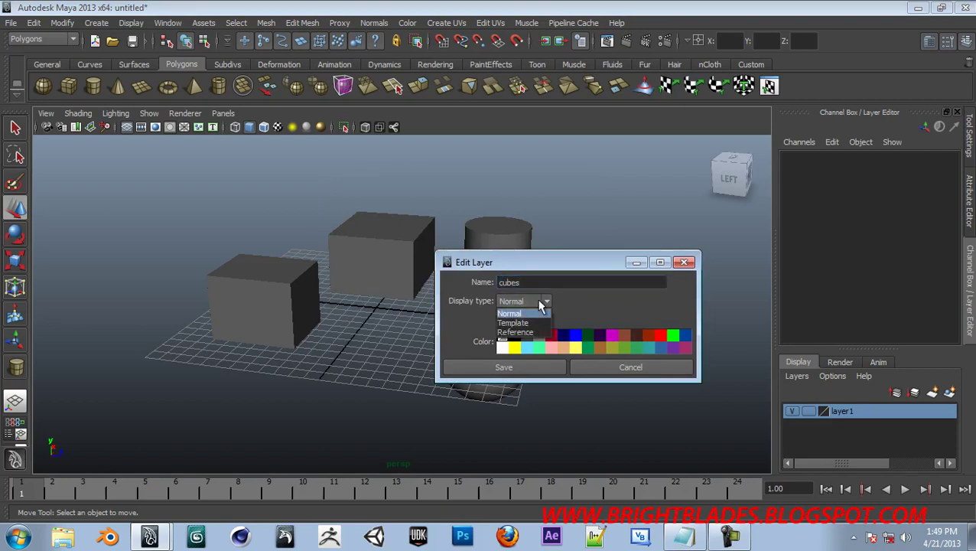
left_click(576, 303)
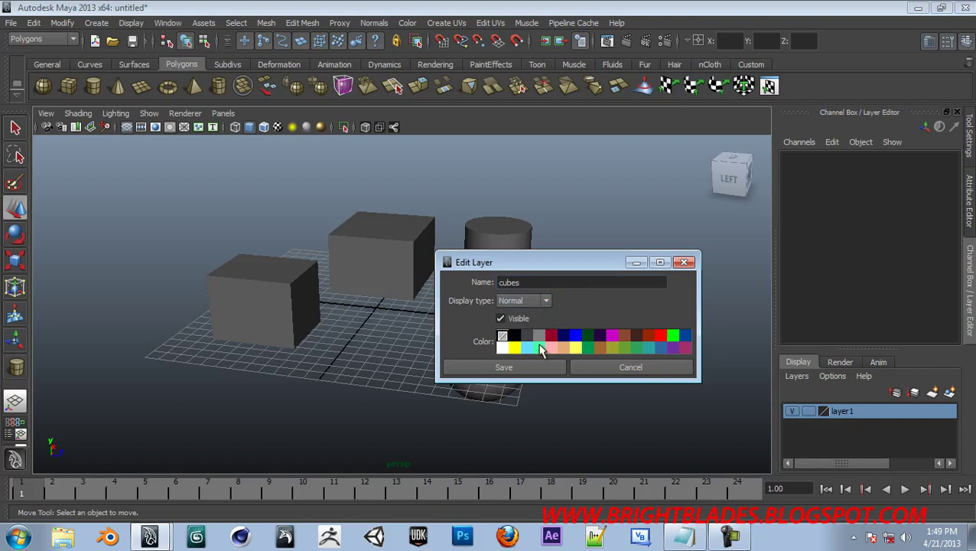
left_click(551, 337)
left_click(505, 368)
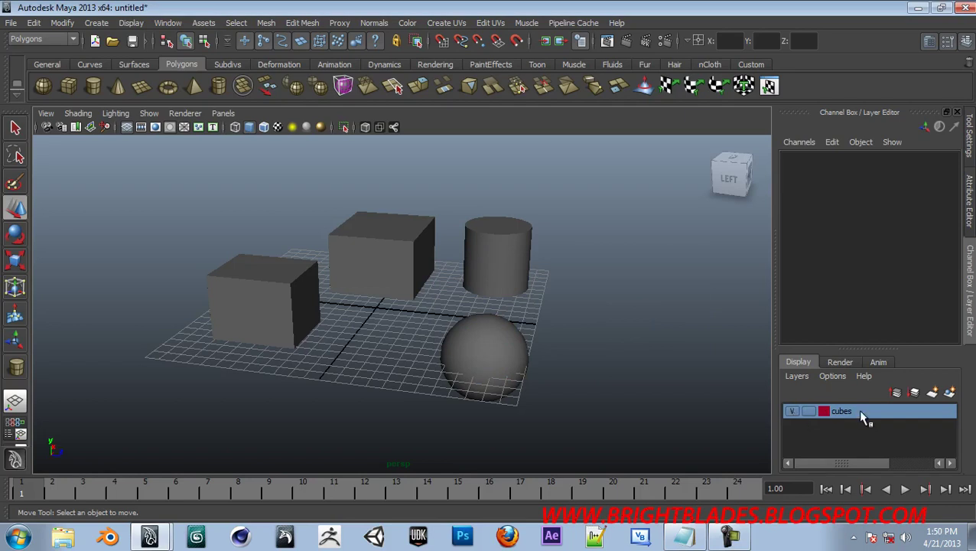
Select both cubes and add them to the cubes layer with Add Selected Objects
left_click(381, 250)
left_click(265, 286)
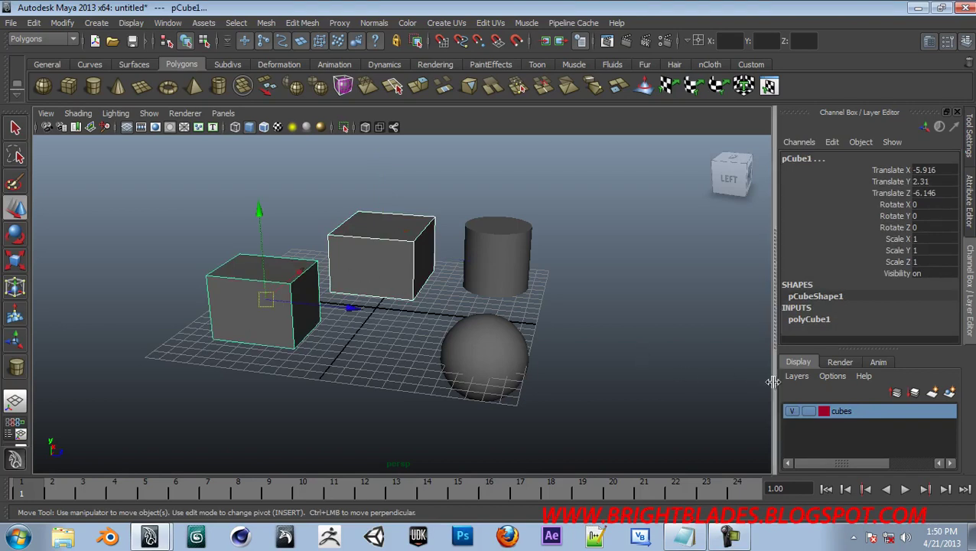
right_click(873, 411)
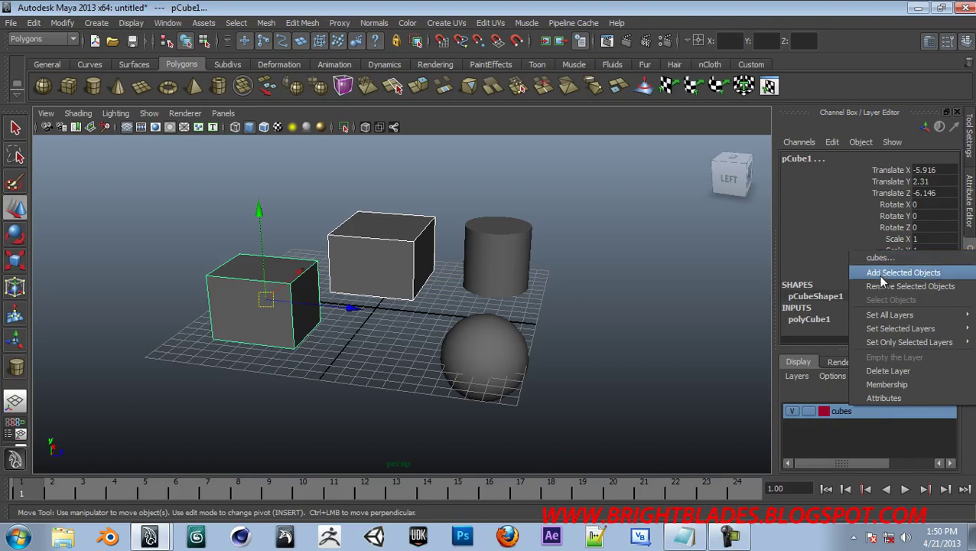
left_click(882, 275)
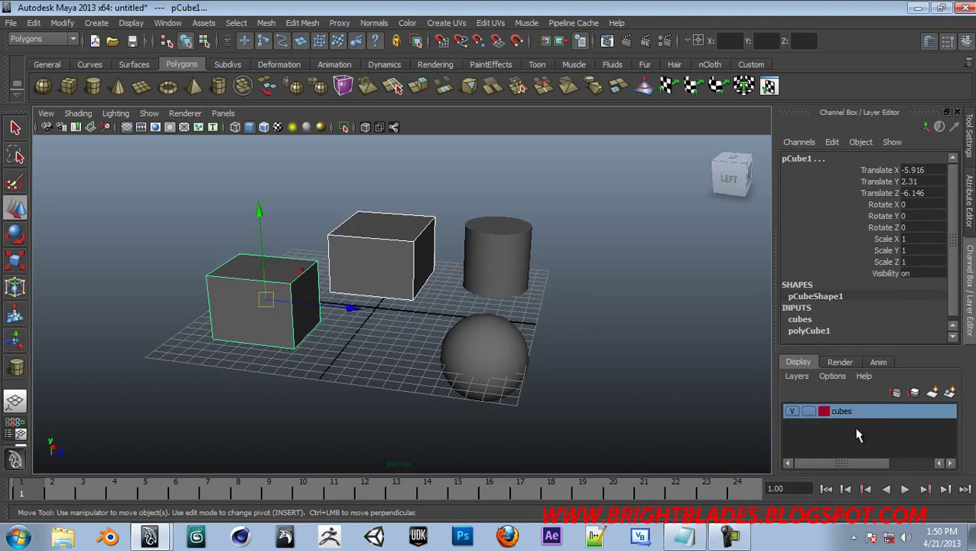
Toggle the cubes layer's visibility off and back on to confirm it hides the cubes
left_click(793, 411)
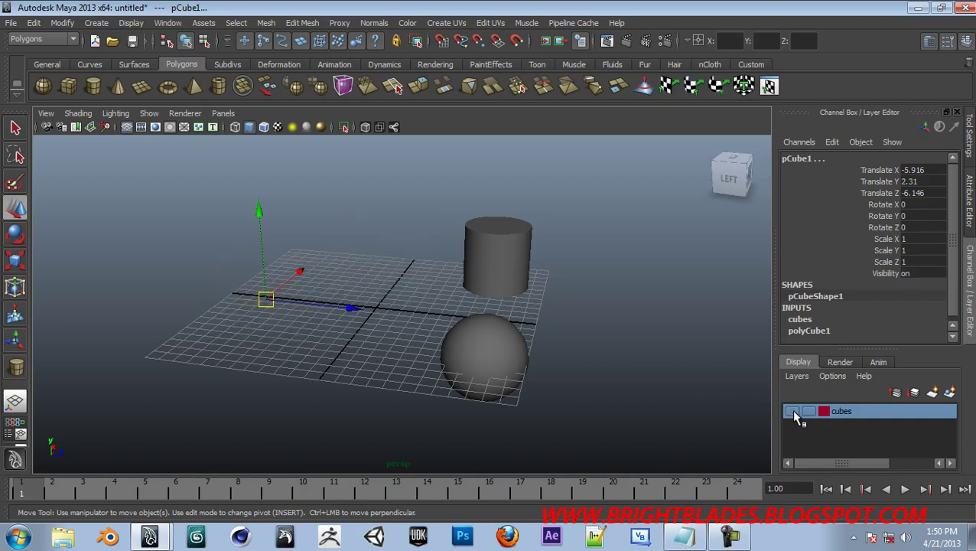
left_click(620, 334)
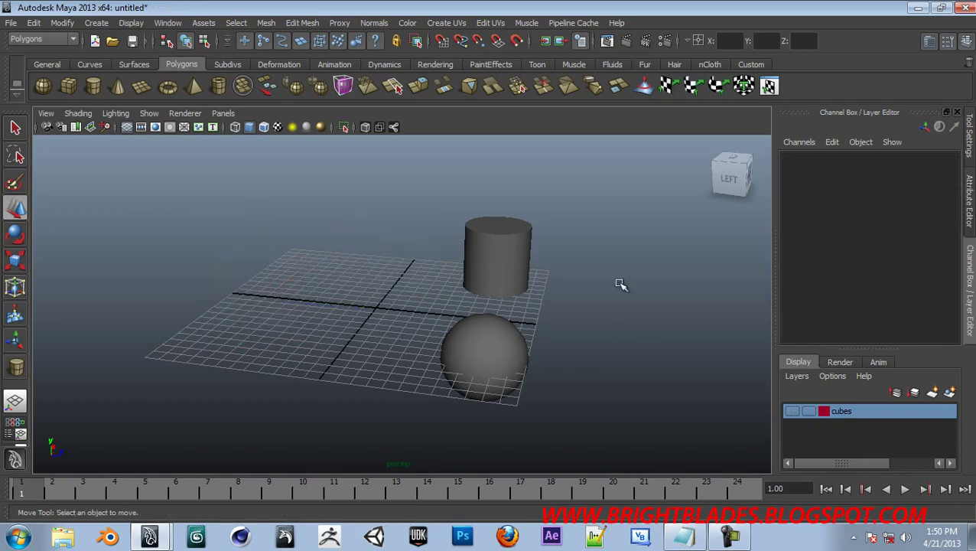
left_click(793, 411)
left_click(793, 412)
left_click(792, 412)
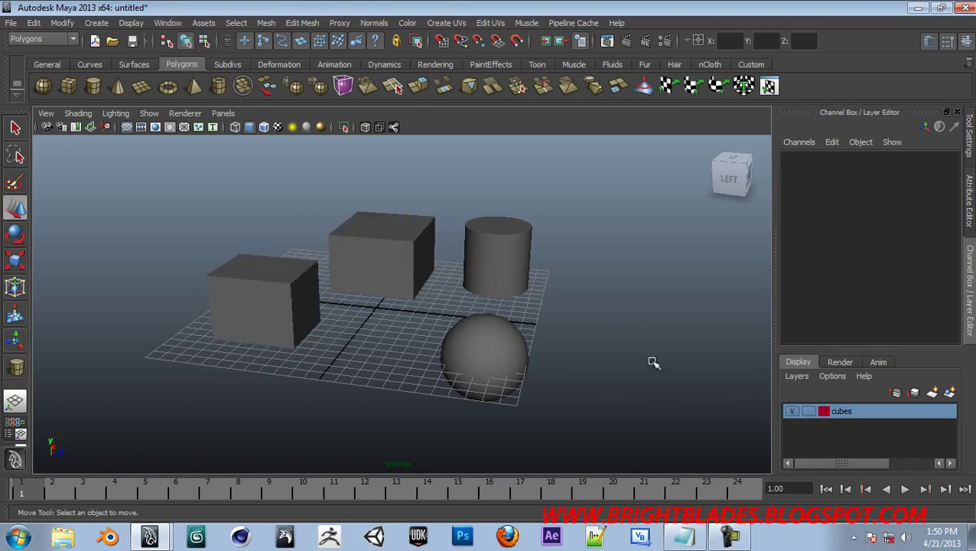
Create layer1 from the selected cylinder and test its visibility toggle
left_click(504, 252)
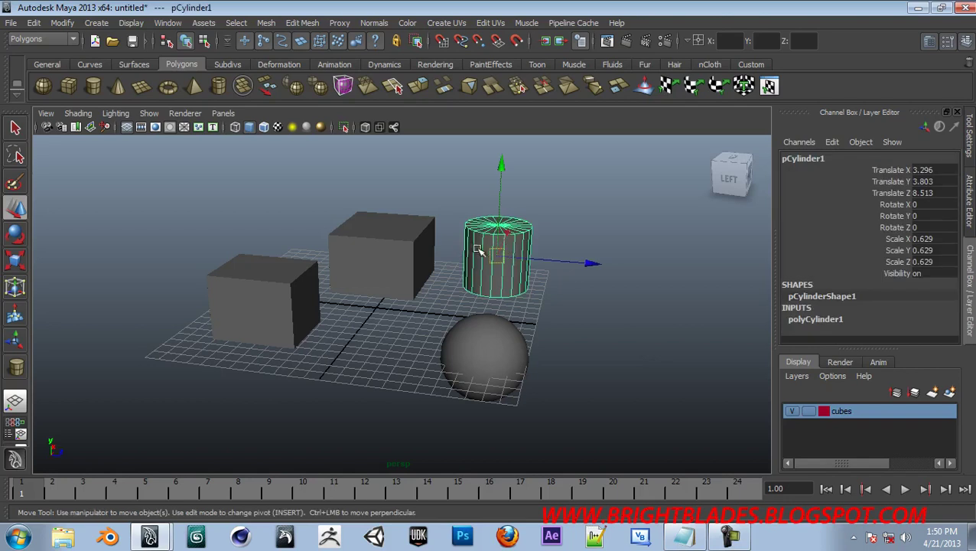
left_click(797, 376)
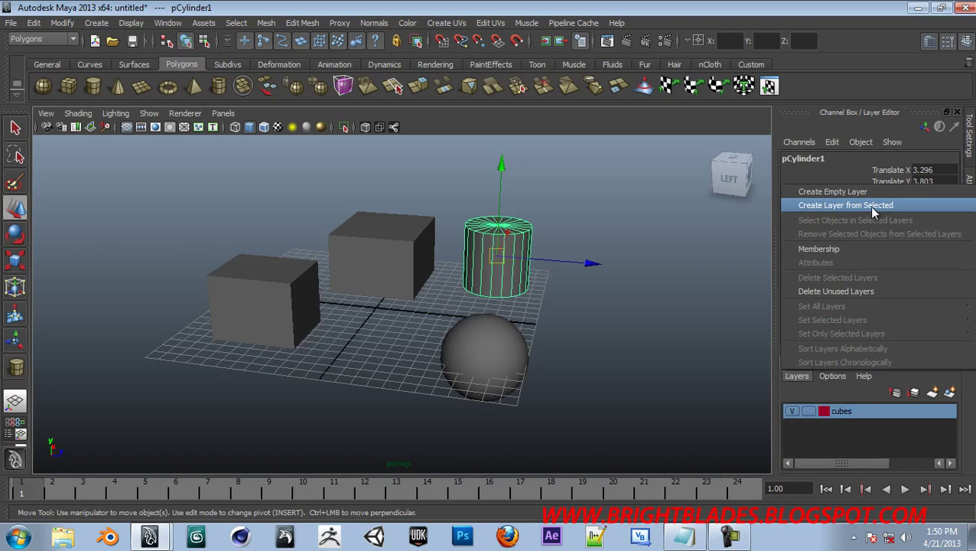
left_click(872, 206)
left_click(860, 411)
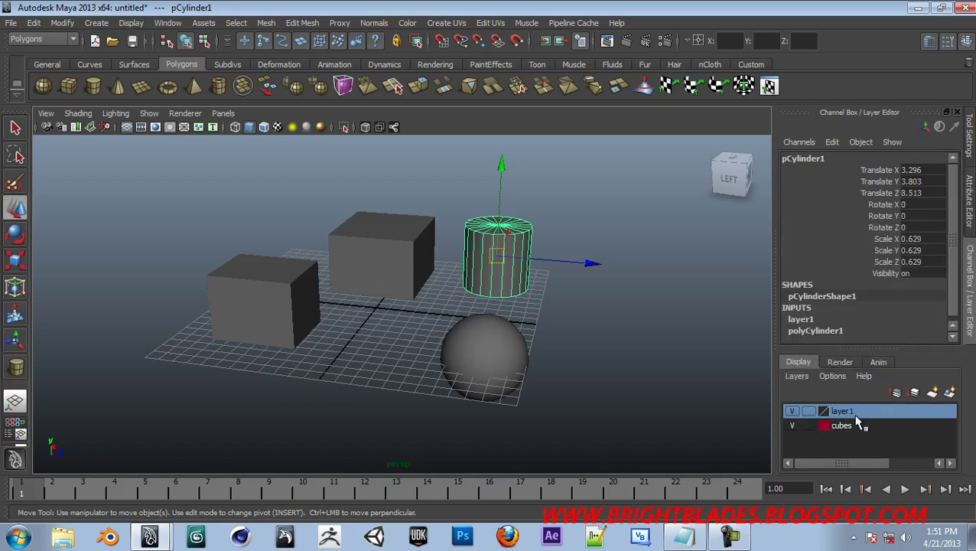
left_click(793, 412)
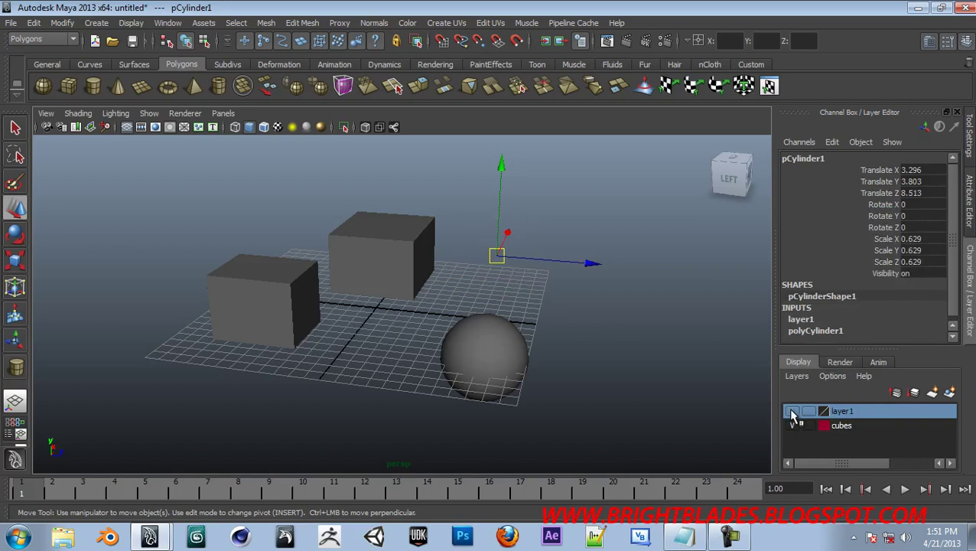
left_click(792, 411)
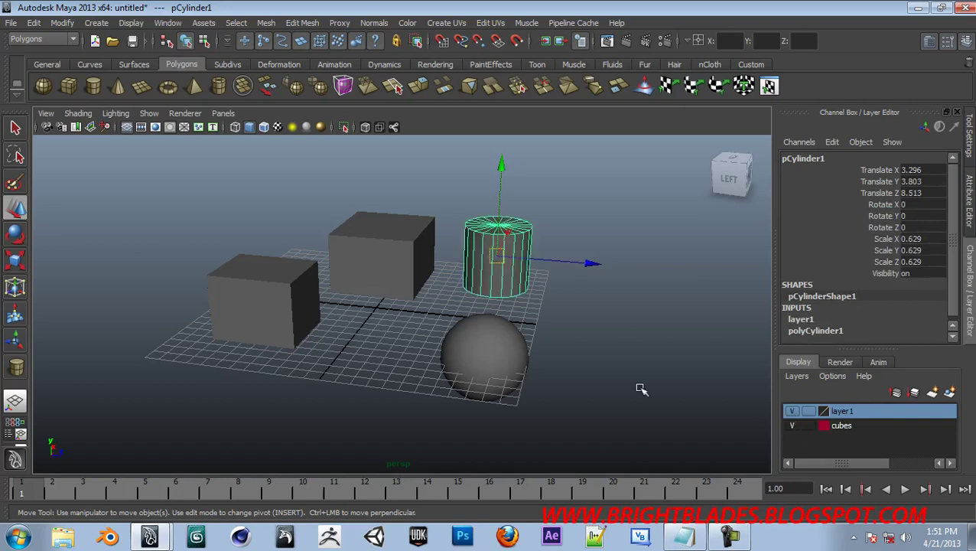
Create layer2 from the selected sphere with Create Layer from Selected
left_click(485, 335)
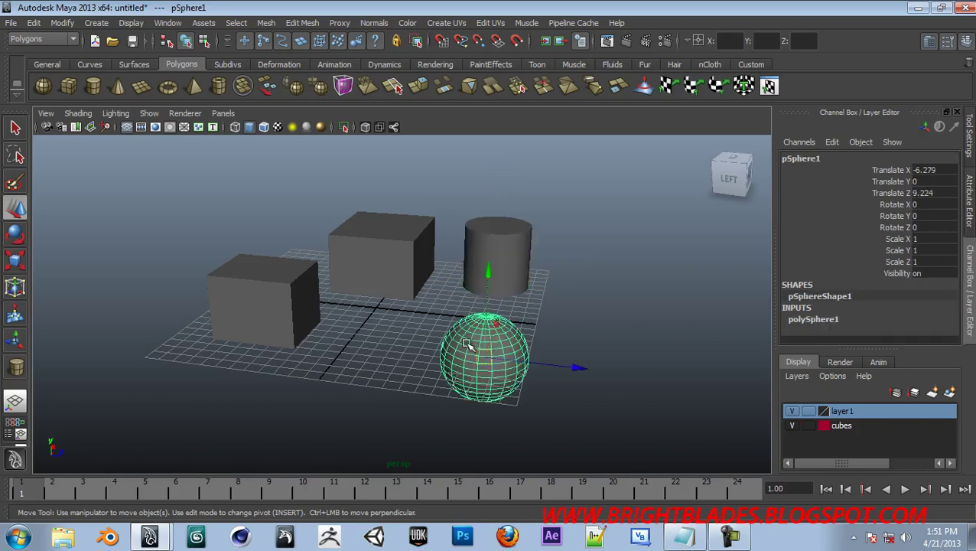
left_click(796, 376)
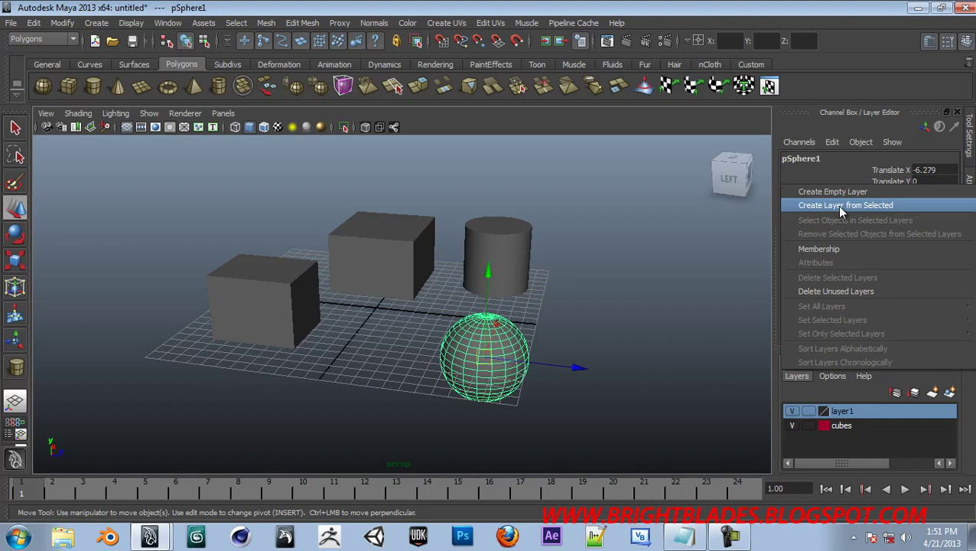
left_click(840, 206)
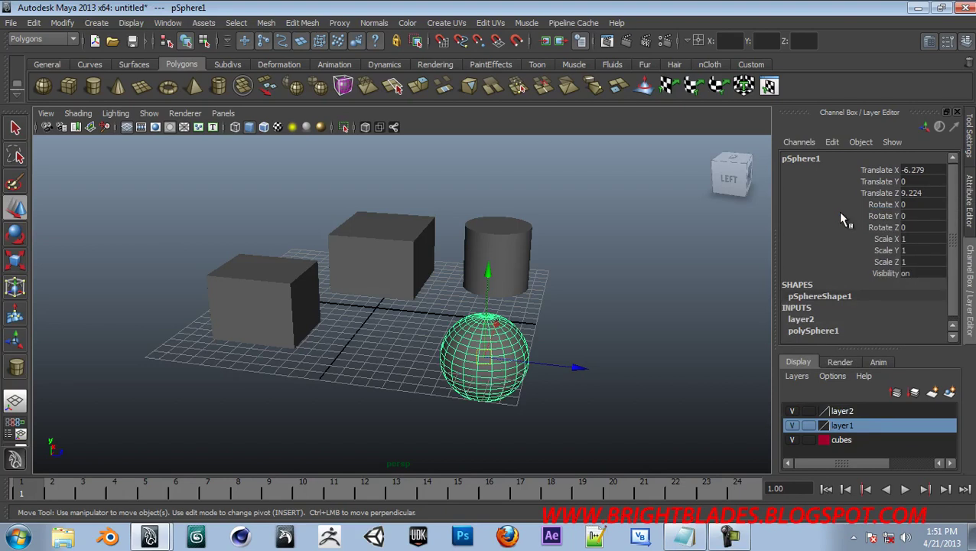
left_click(850, 411)
left_click(860, 427)
Rename layer2 to Sphere after briefly toggling its visibility
left_click(846, 411)
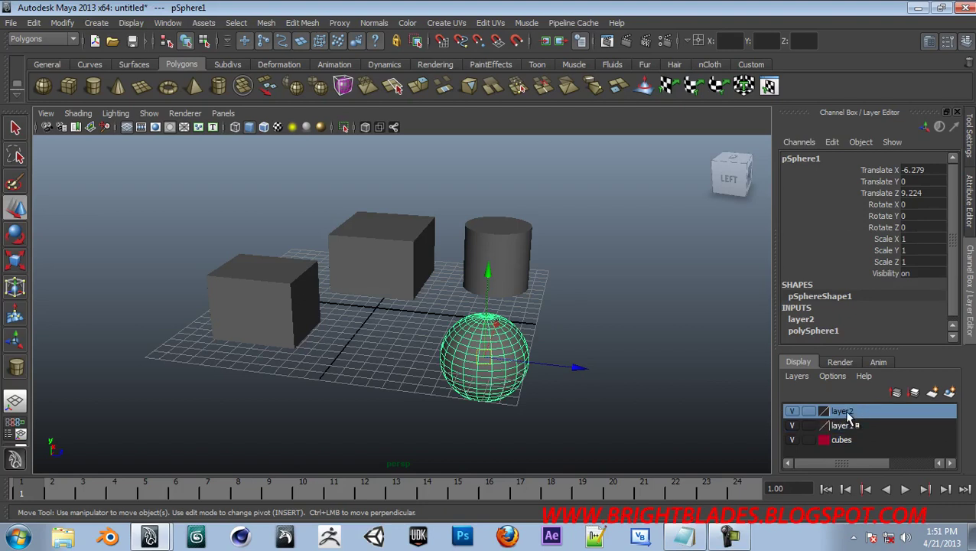
left_click(793, 411)
left_click(793, 411)
double_click(841, 412)
double_click(556, 288)
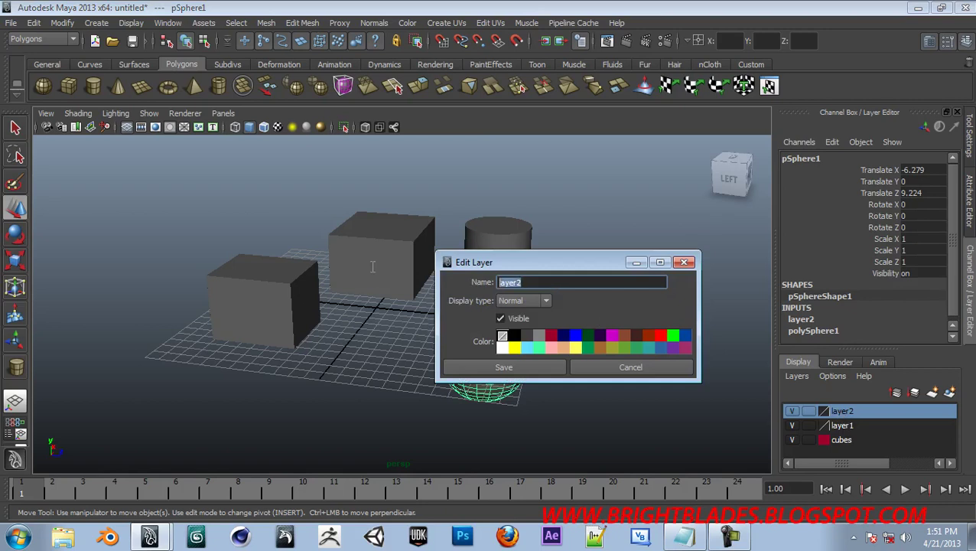
type("Sphere")
left_click(506, 367)
Rename layer1 to cylinder
left_click(842, 426)
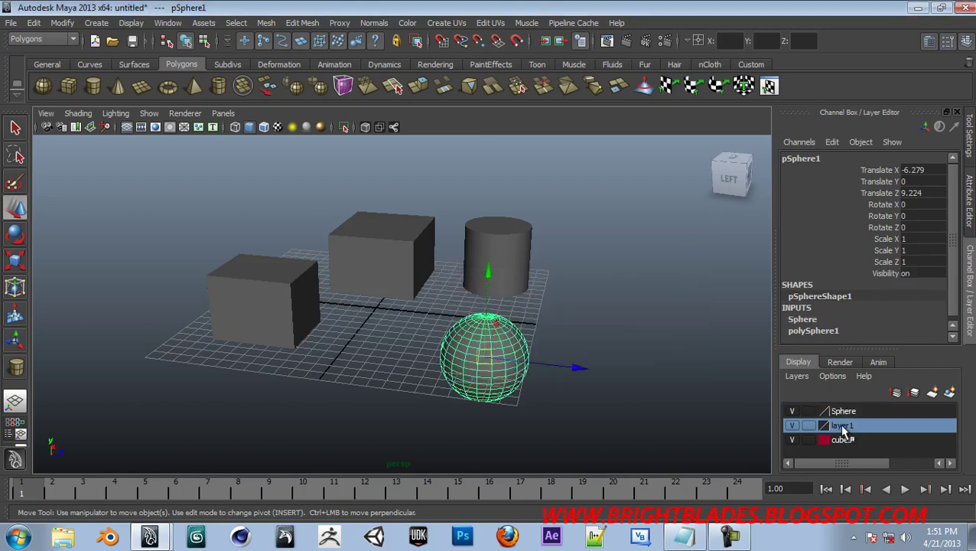
double_click(848, 430)
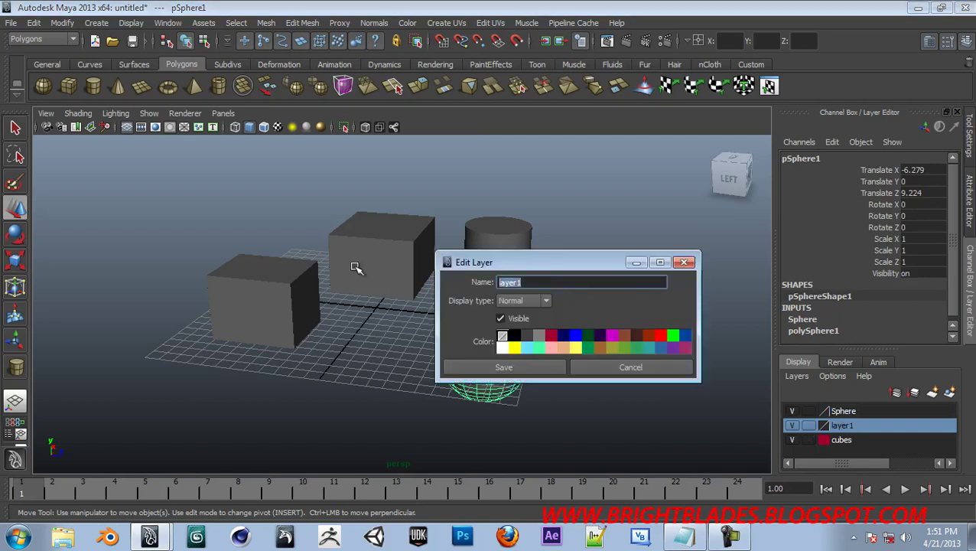
type("cylinder")
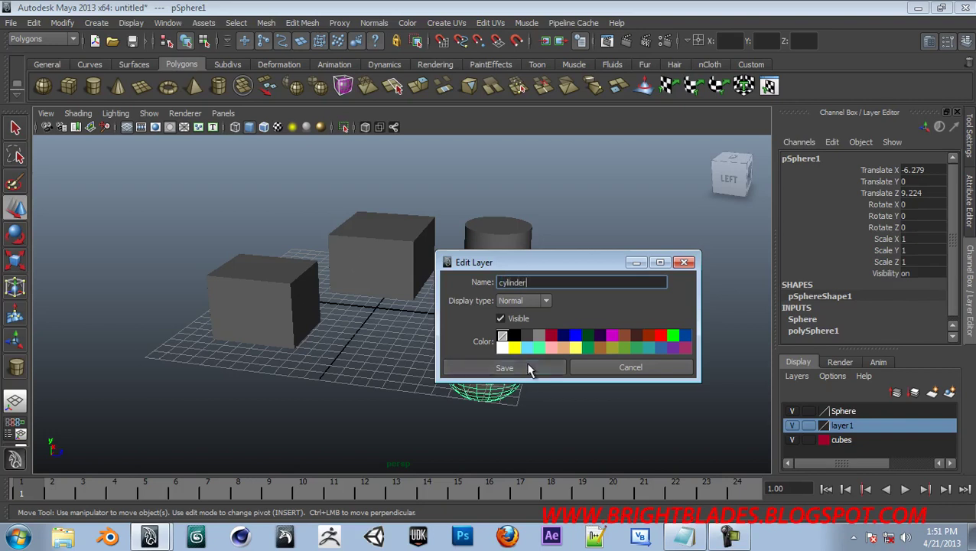
left_click(527, 367)
left_click(564, 303)
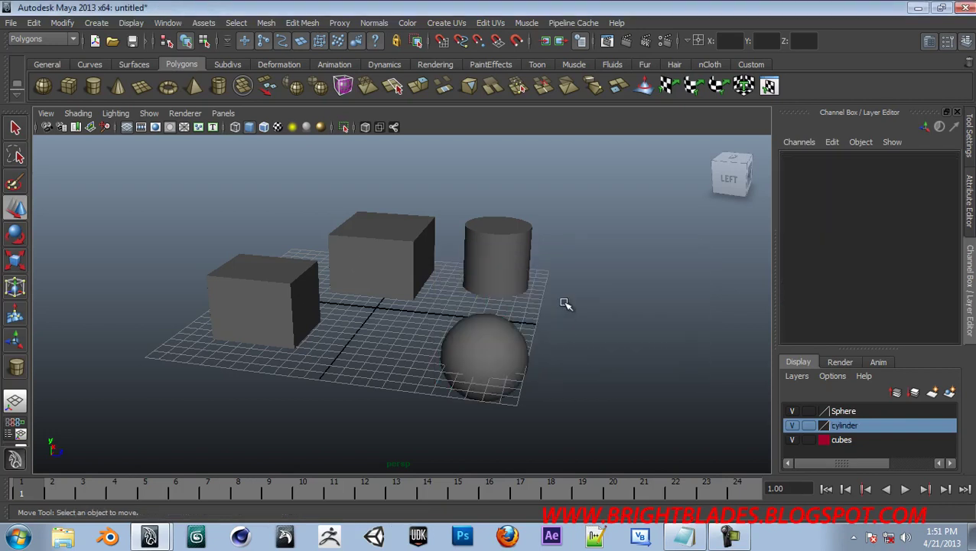
Colour the cylinder layer dark blue and the Sphere layer green
double_click(836, 428)
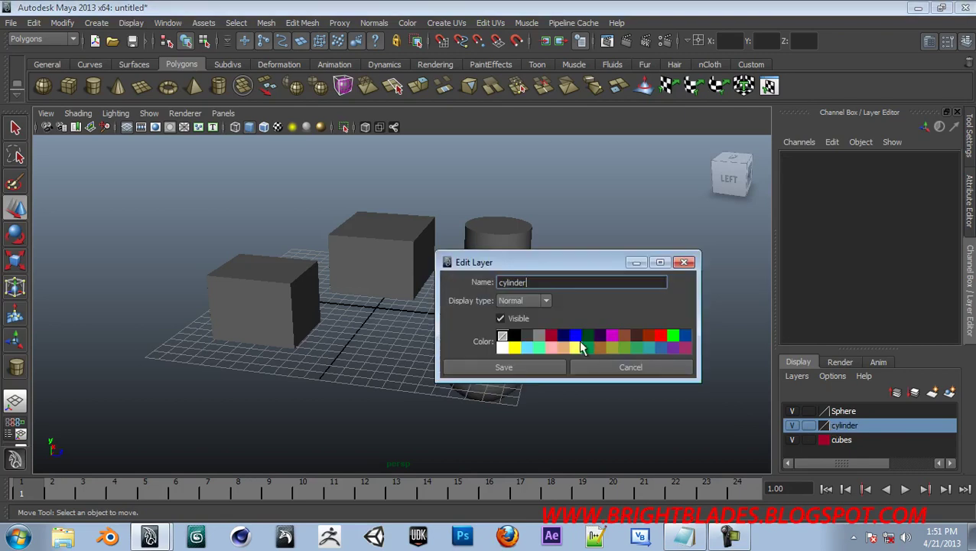
left_click(562, 336)
left_click(556, 367)
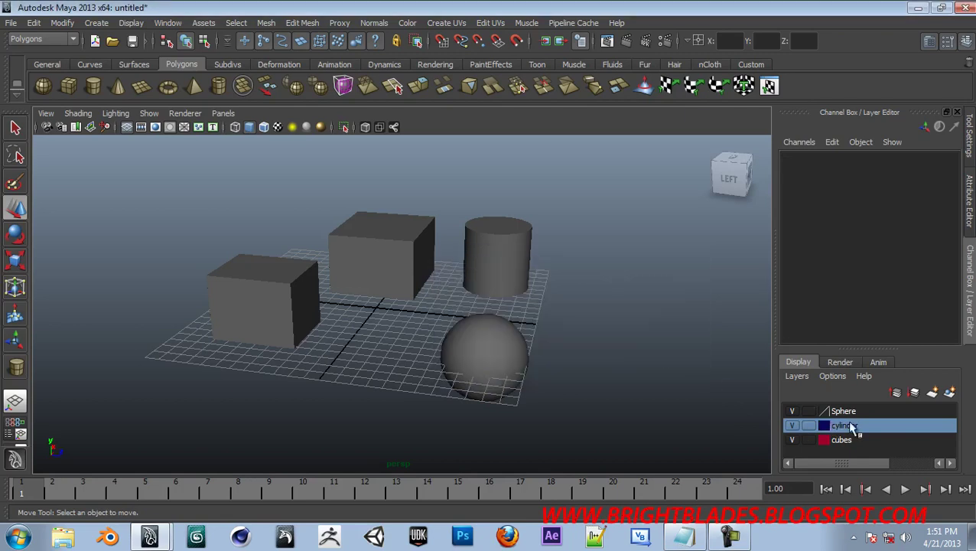
double_click(842, 412)
left_click(662, 337)
left_click(673, 337)
left_click(513, 368)
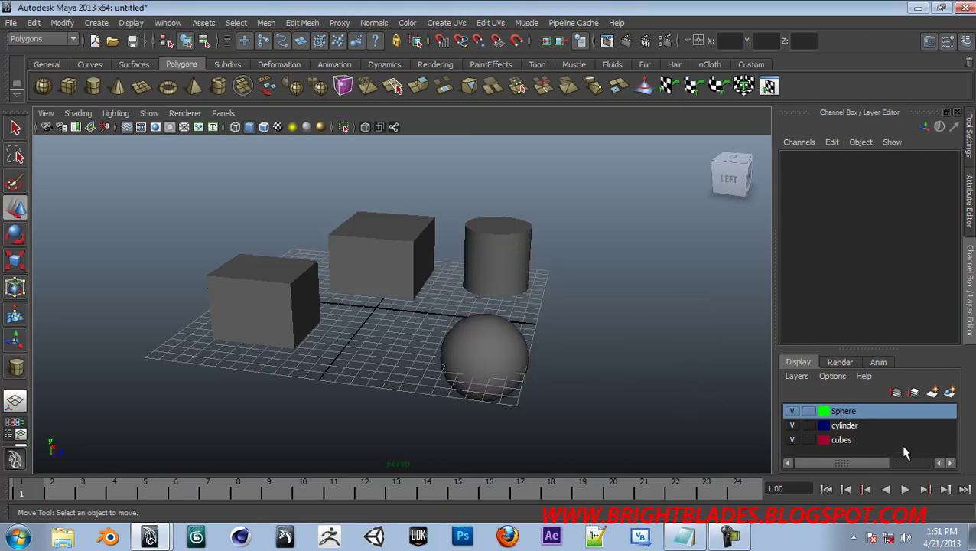
mouse_move(853, 442)
left_mouse_down()
mouse_move(855, 414)
mouse_move(854, 451)
mouse_move(791, 415)
left_mouse_up()
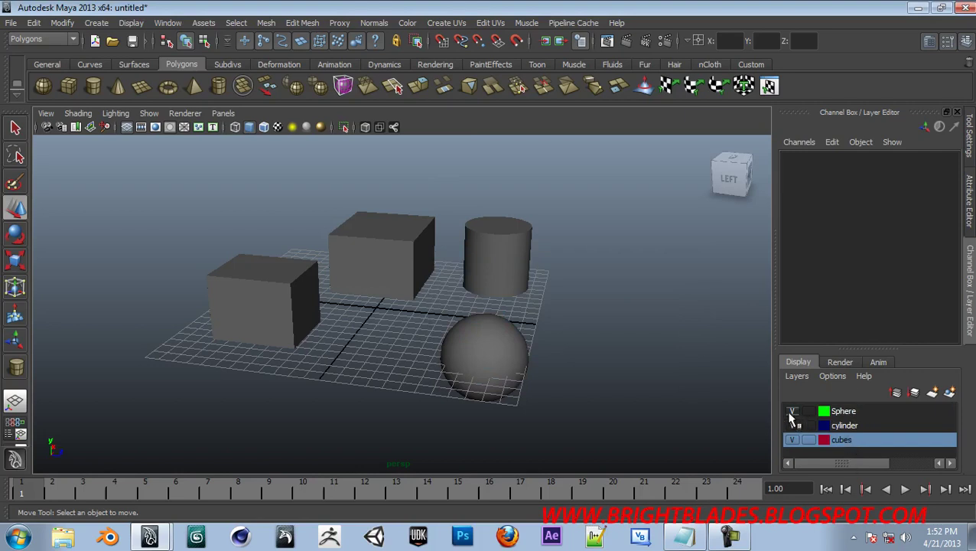
left_click(793, 413)
left_click(793, 413)
Toggle the Sphere, cylinder and cubes layers off and on to check their visibility
left_click(857, 411)
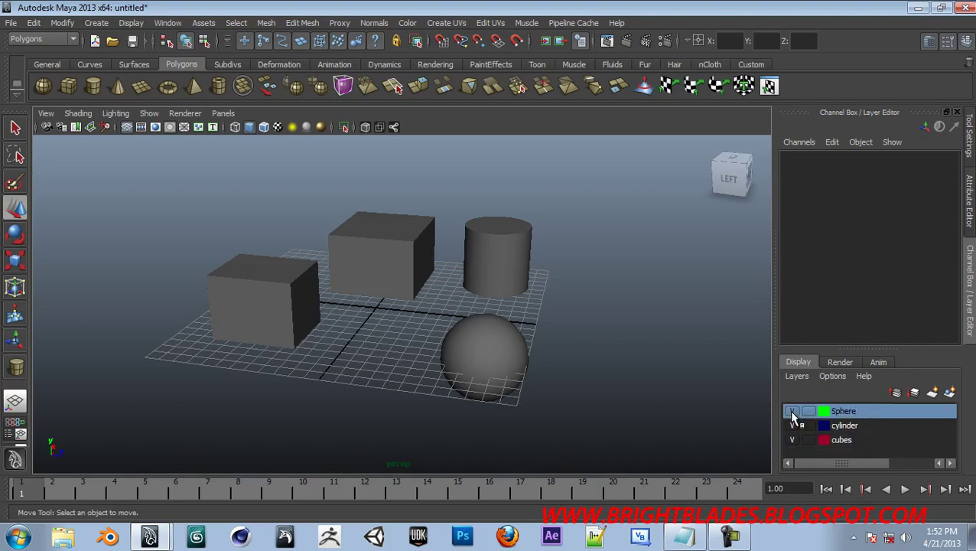
left_click(793, 412)
left_click(793, 414)
left_click(793, 425)
left_click(792, 426)
right_click_drag(567, 319, 729, 414, "alt")
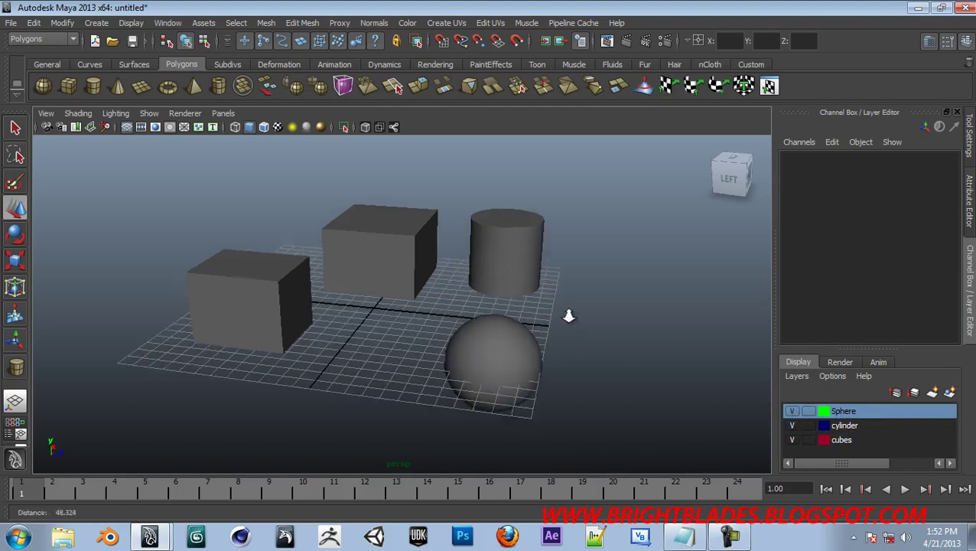
left_click(793, 440)
left_click(792, 440)
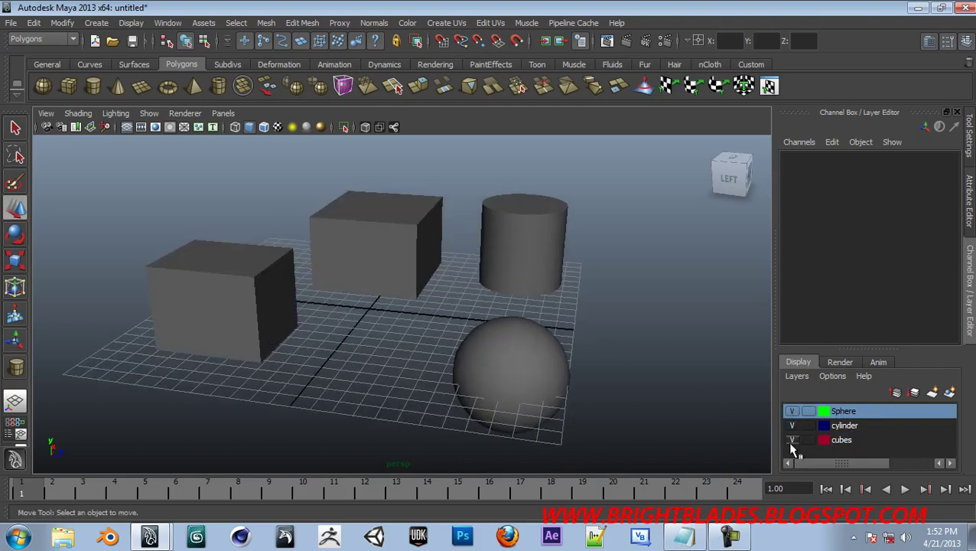
Push the back cube, pCube2, further back along Z
left_click(408, 247)
left_click_drag(398, 220, 408, 216)
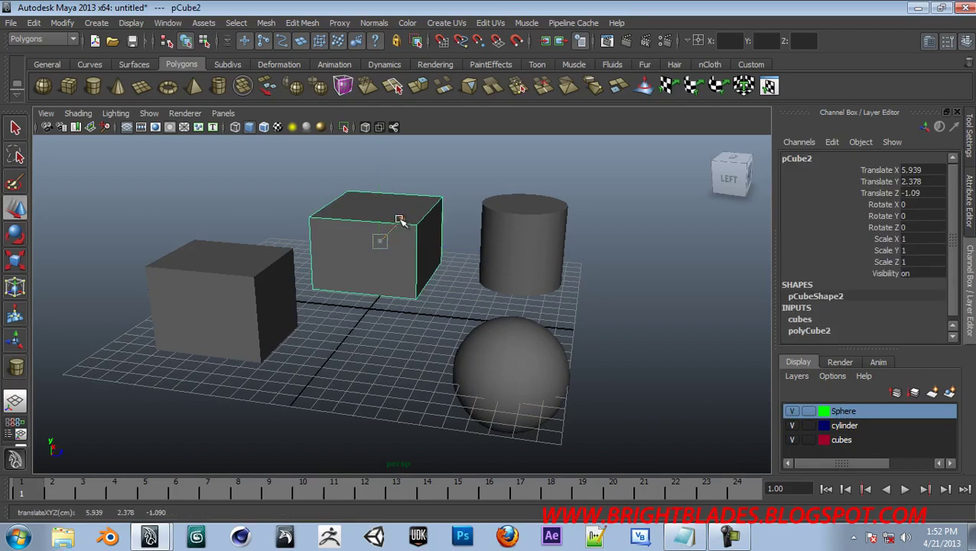
left_click_drag(475, 240, 447, 241)
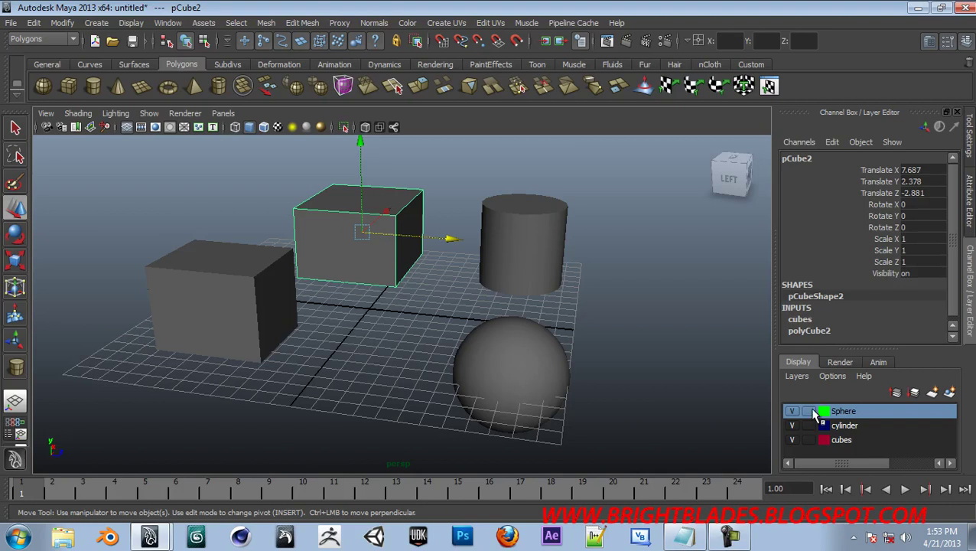
Set the Sphere layer to Template and check that the wireframe sphere can't be selected
right_click(816, 413)
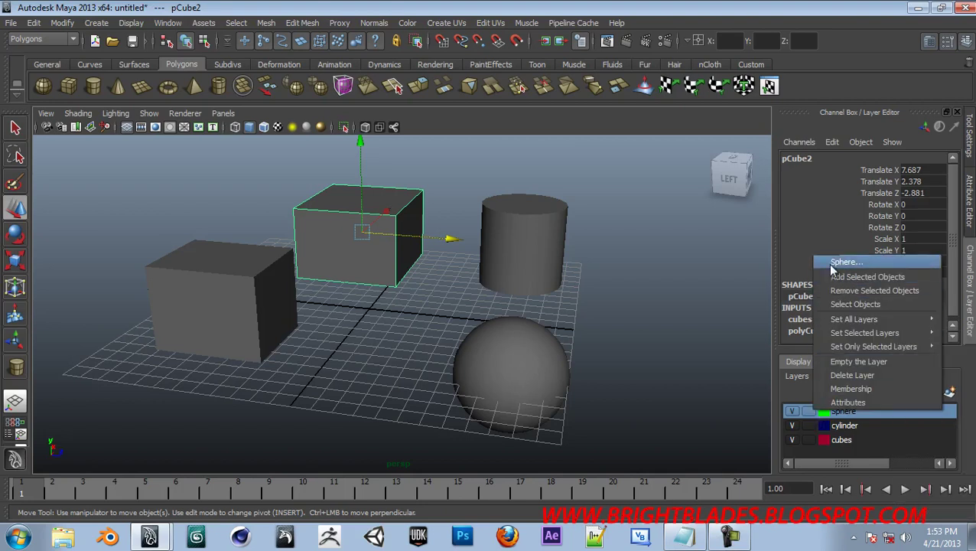
left_click(871, 418)
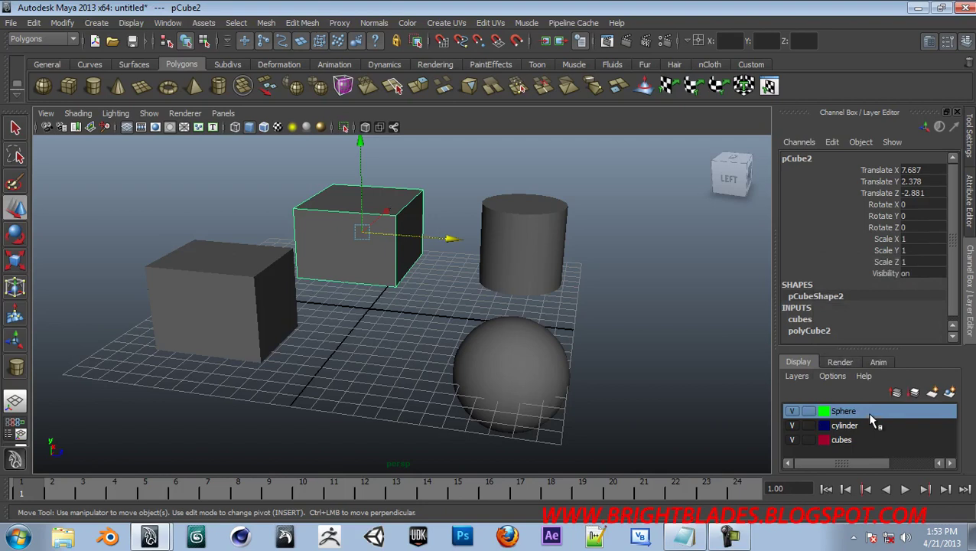
left_click(808, 411)
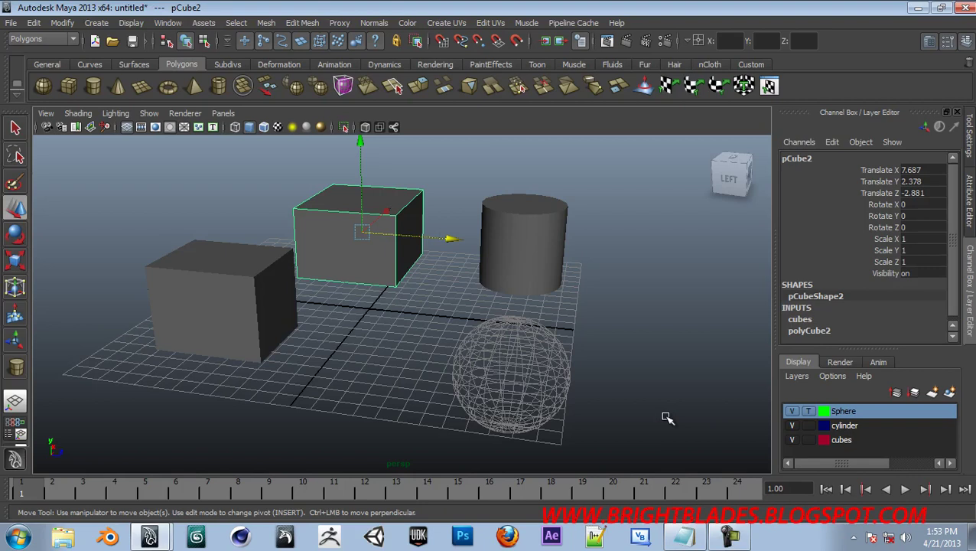
left_click(523, 371)
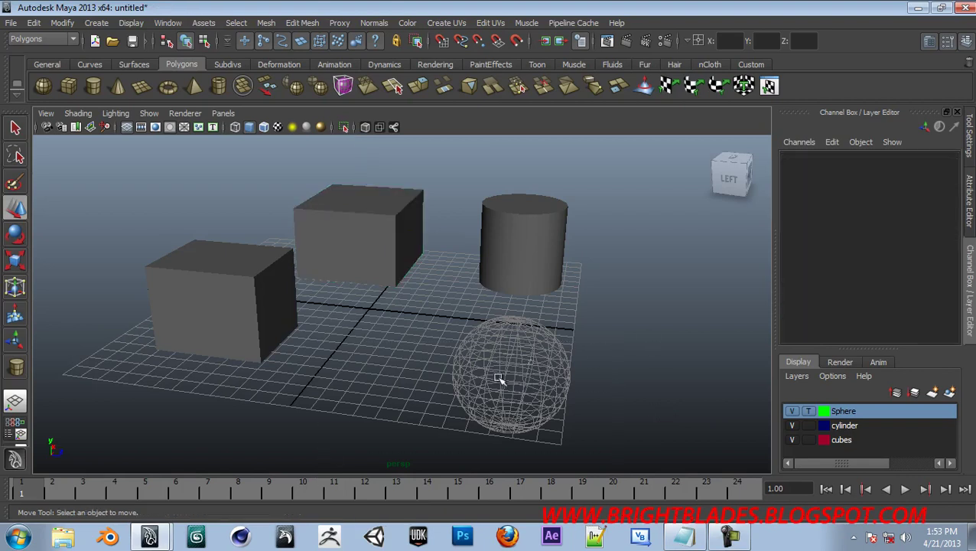
mouse_move(566, 403)
left_mouse_down("alt")
mouse_move(522, 371)
mouse_move(555, 362)
mouse_move(549, 355)
left_mouse_up("alt")
right_click_drag(550, 355, 599, 429, "alt")
mouse_move(599, 428)
left_mouse_down("alt")
mouse_move(589, 326)
mouse_move(591, 377)
left_mouse_up("alt")
right_click_drag(591, 377, 610, 388, "alt")
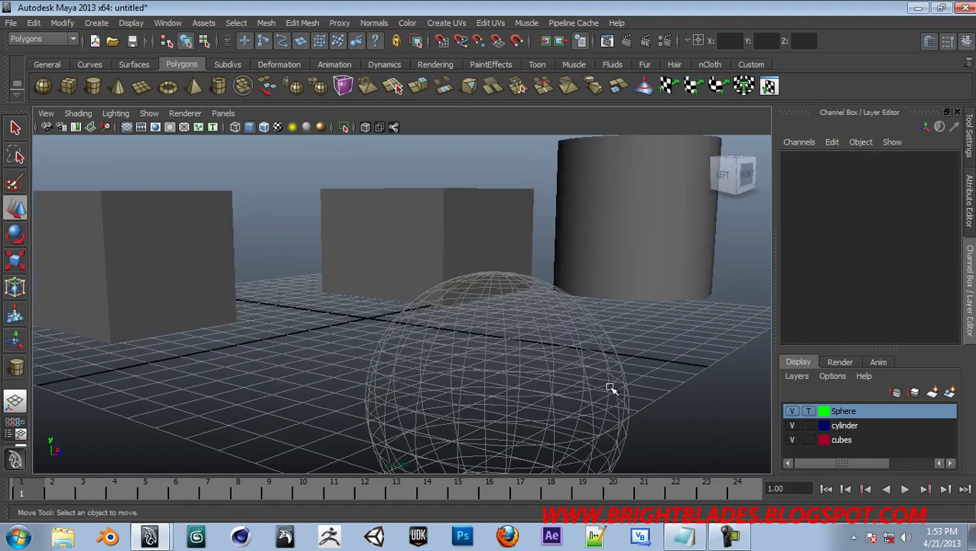
mouse_move(610, 388)
right_mouse_down("alt")
mouse_move(581, 349)
mouse_move(519, 322)
right_mouse_up("alt")
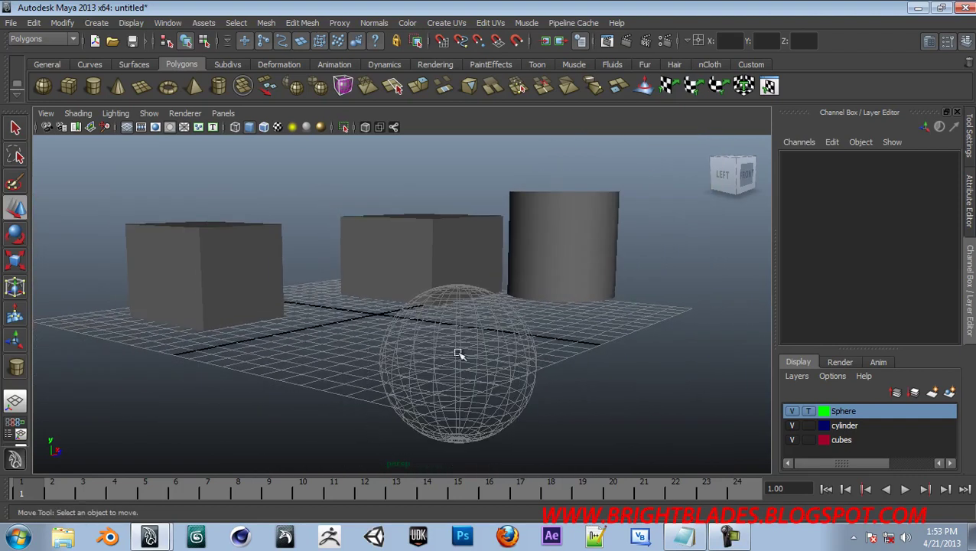
left_click_drag(556, 359, 394, 447)
Switch the Sphere layer to Reference so the sphere shows shaded, then test selecting around it
left_click(792, 411)
left_click(792, 411)
left_click(808, 412)
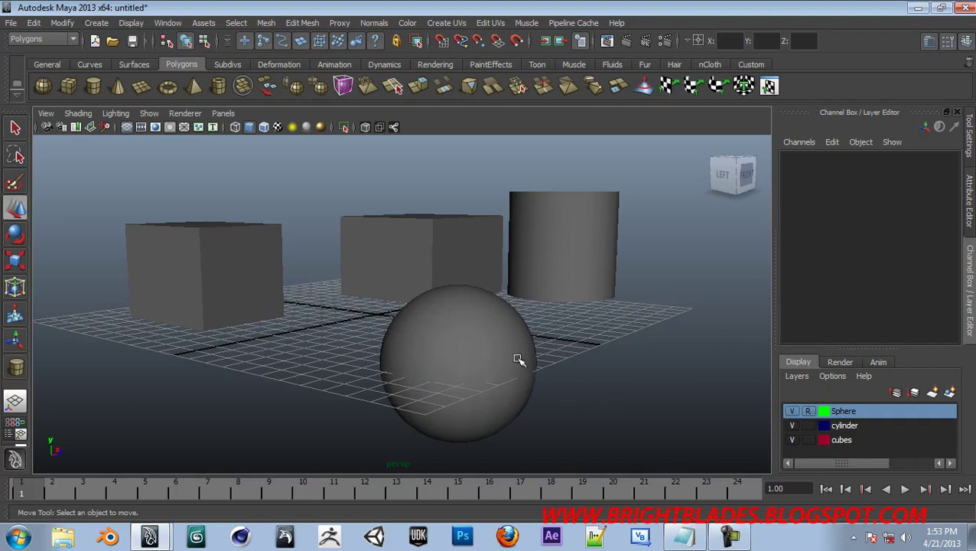
left_click(230, 306)
left_click(398, 392)
left_click_drag(622, 211, 309, 420)
left_click(442, 353)
mouse_move(593, 301)
left_mouse_down("alt")
mouse_move(544, 345)
mouse_move(409, 393)
mouse_move(358, 380)
mouse_move(314, 391)
left_mouse_up("alt")
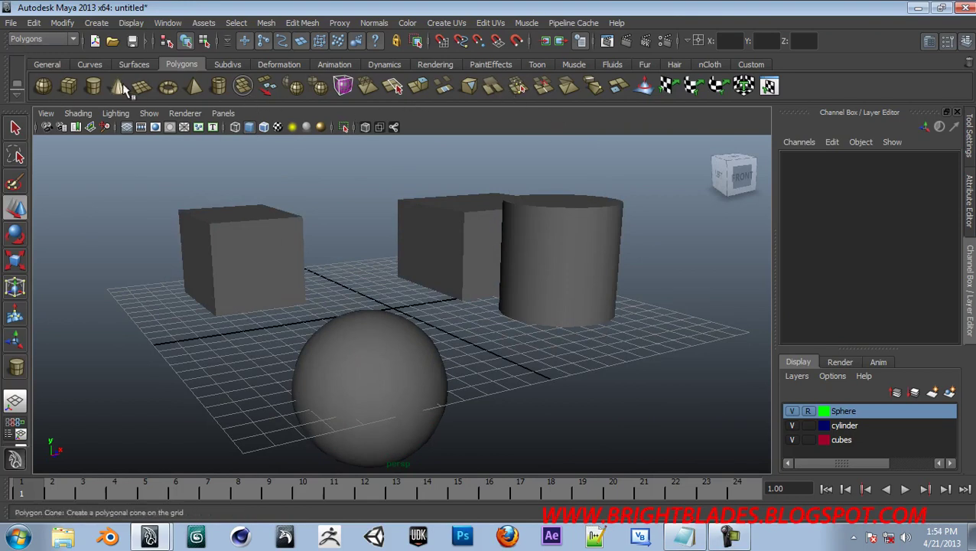
Draw a polygon plane on the grid, raise it, and call up Assign New Material
right_click_drag(570, 366, 479, 355, "shift")
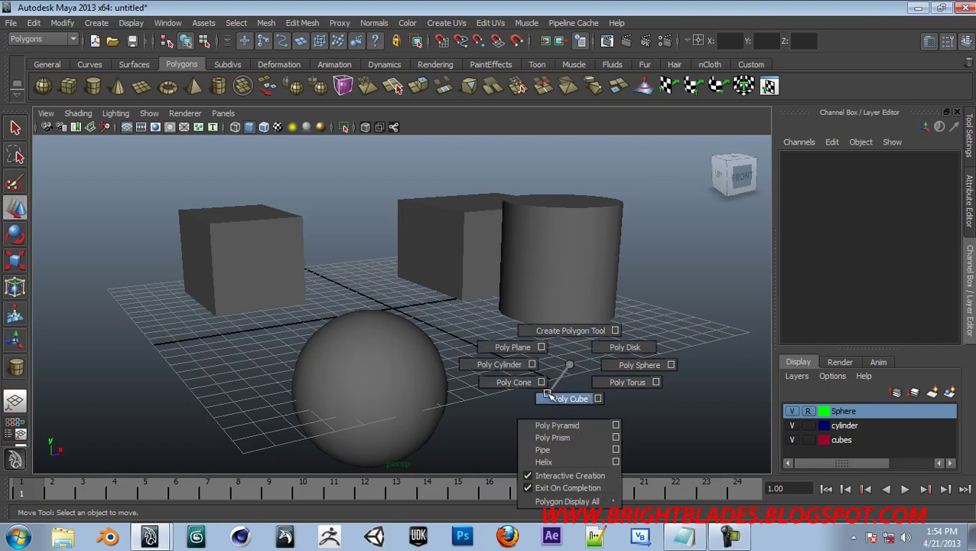
left_click_drag(580, 366, 578, 469)
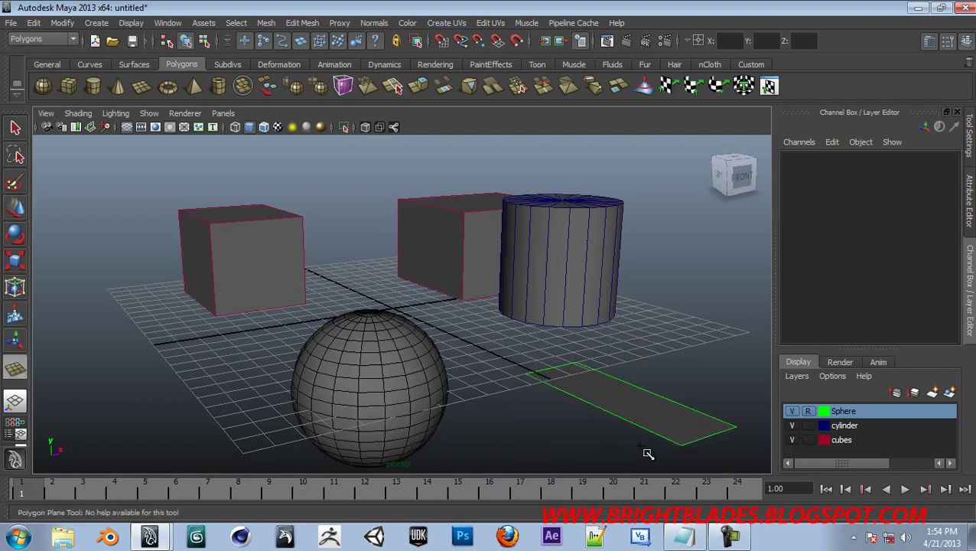
key("w")
left_click(581, 285)
left_click(584, 437)
mouse_move(584, 331)
left_mouse_down()
mouse_move(593, 276)
mouse_move(551, 304)
mouse_move(627, 331)
mouse_move(507, 272)
left_mouse_up()
right_click_drag(504, 289, 512, 485)
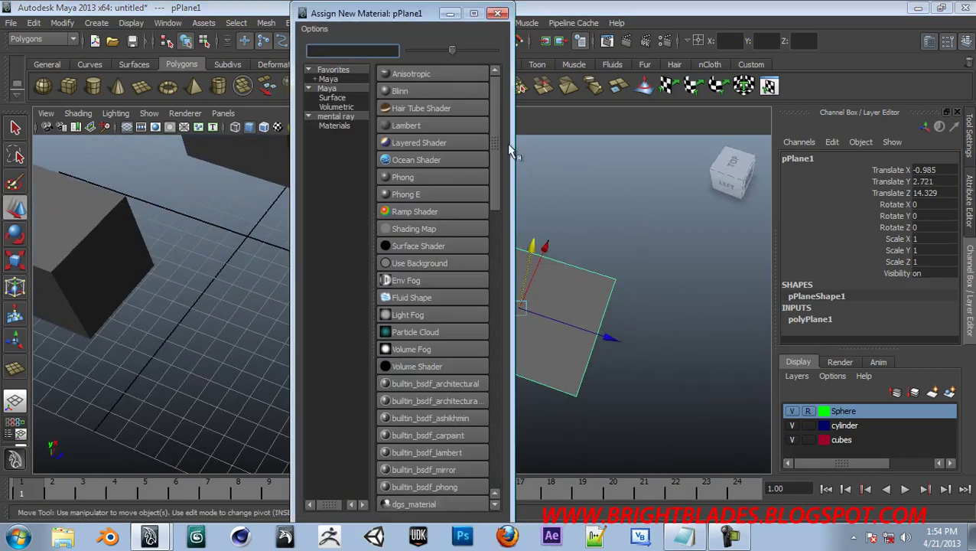
Give the plane a lambert2 material with a File texture on Color, then browse for its image
left_click(406, 127)
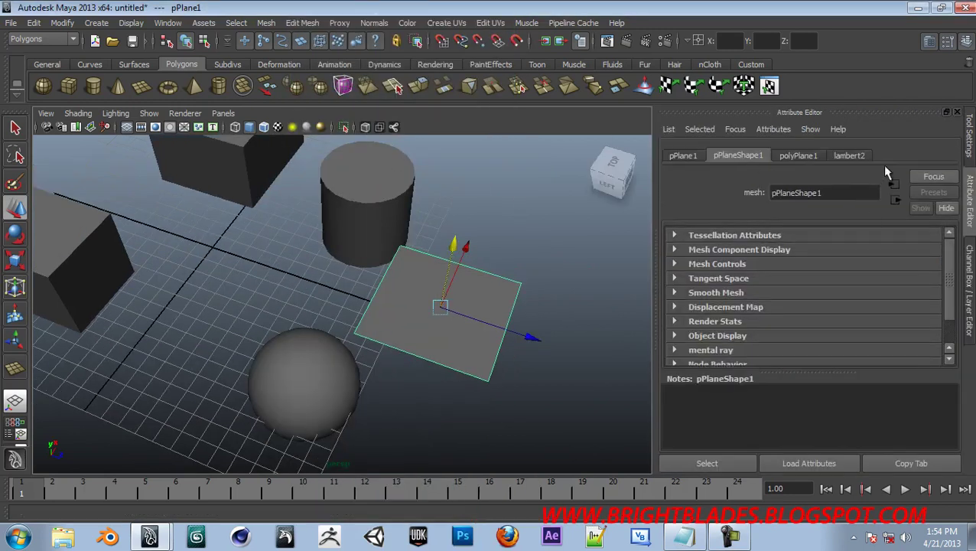
left_click(858, 156)
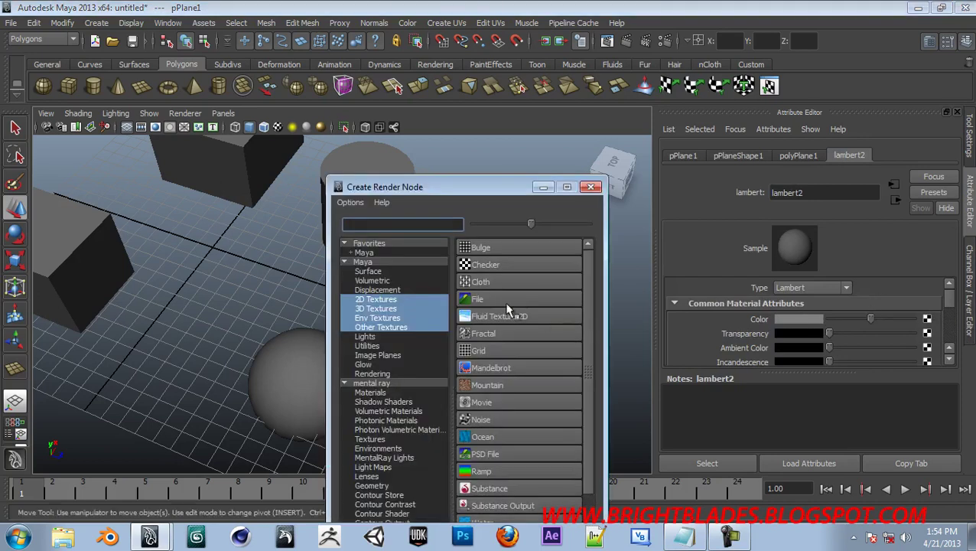
left_click(485, 300)
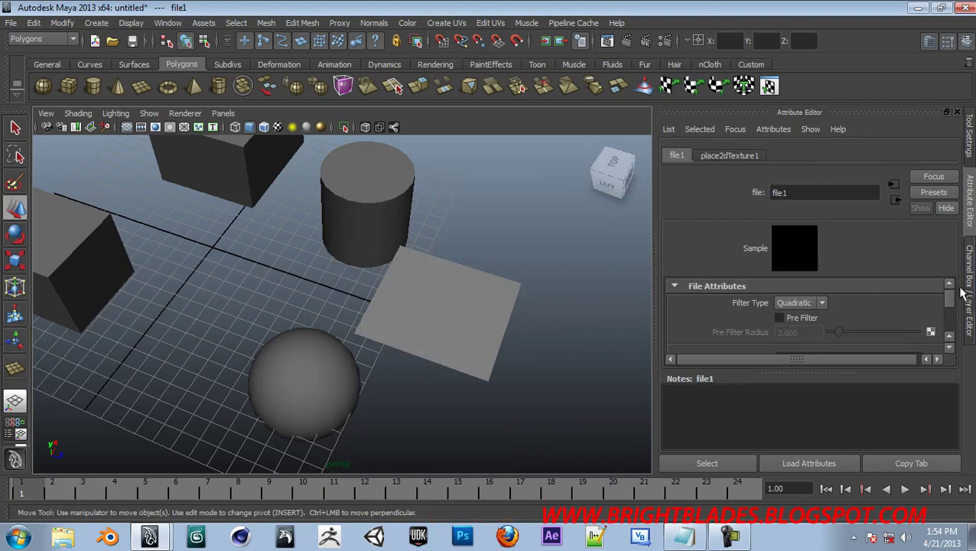
left_click_drag(949, 300, 954, 310)
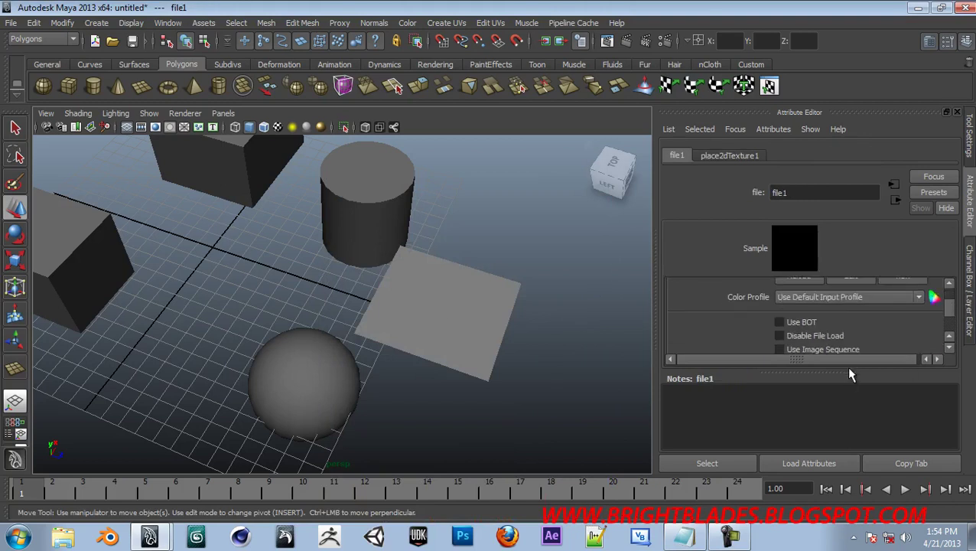
left_click_drag(846, 372, 848, 450)
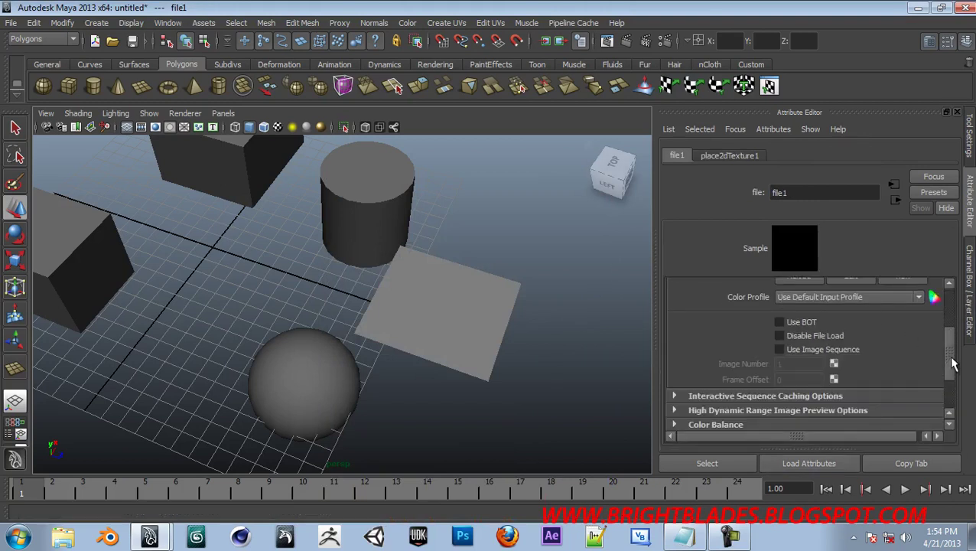
scroll(949, 368, "up", 2)
left_click(798, 366)
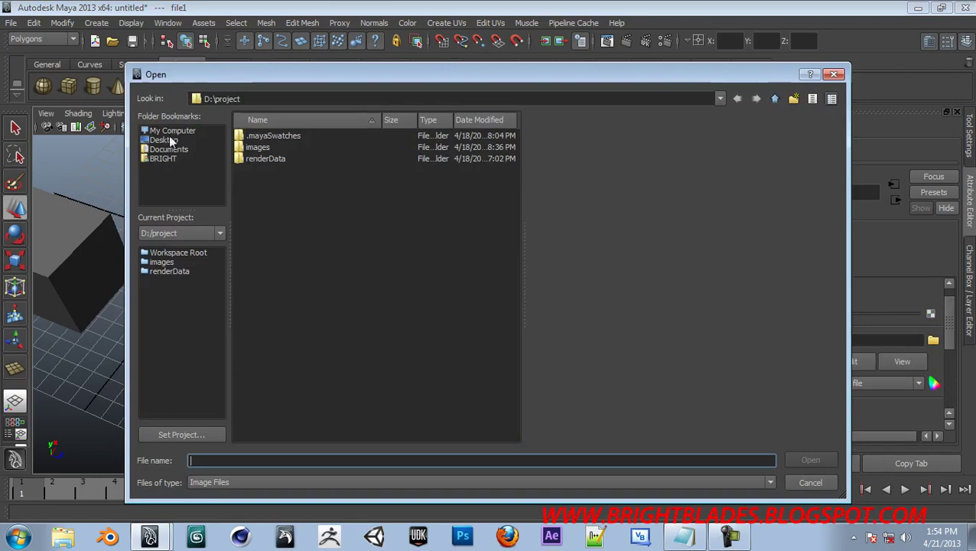
Load E:\lpChar\front.png into the file1 texture and select the plane
left_click(165, 140)
left_click(173, 131)
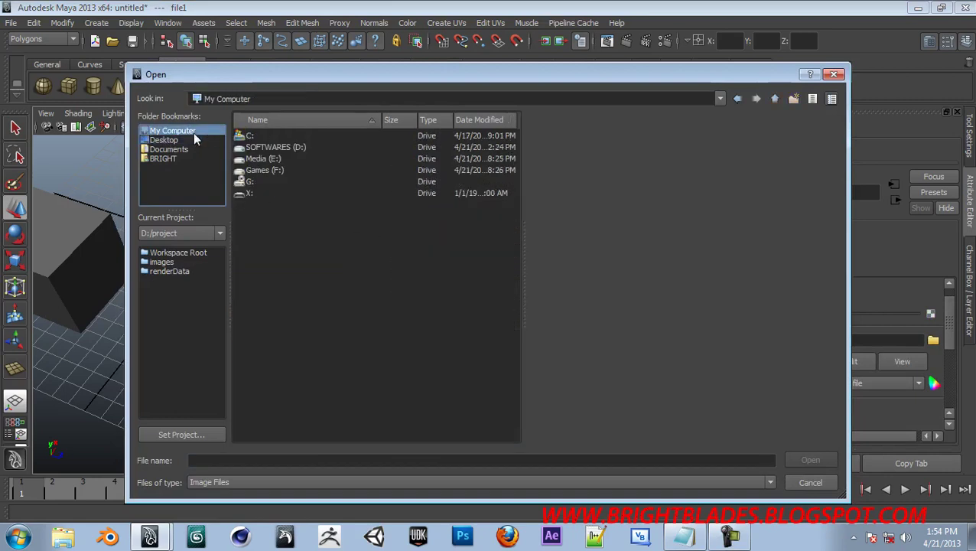
double_click(274, 159)
double_click(260, 205)
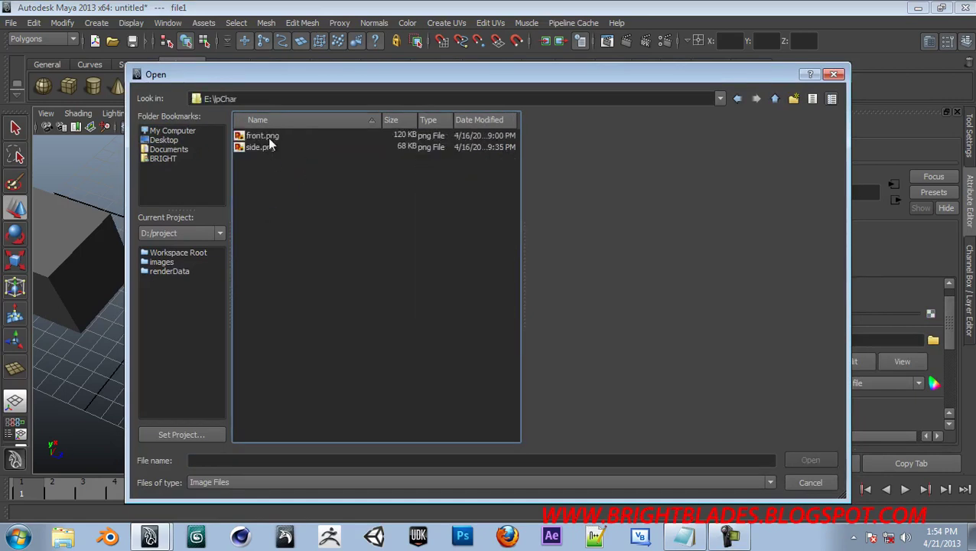
left_click(264, 137)
left_click(811, 460)
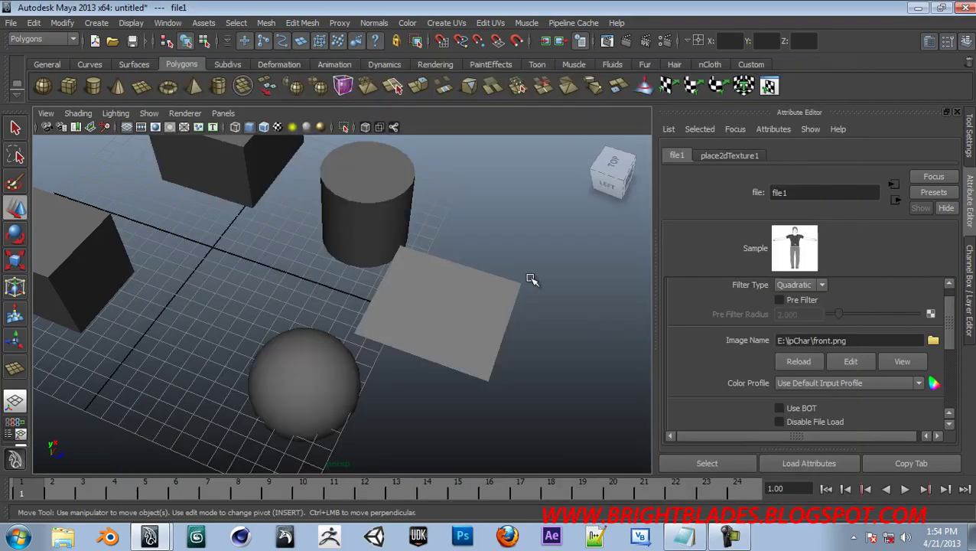
left_click(451, 305)
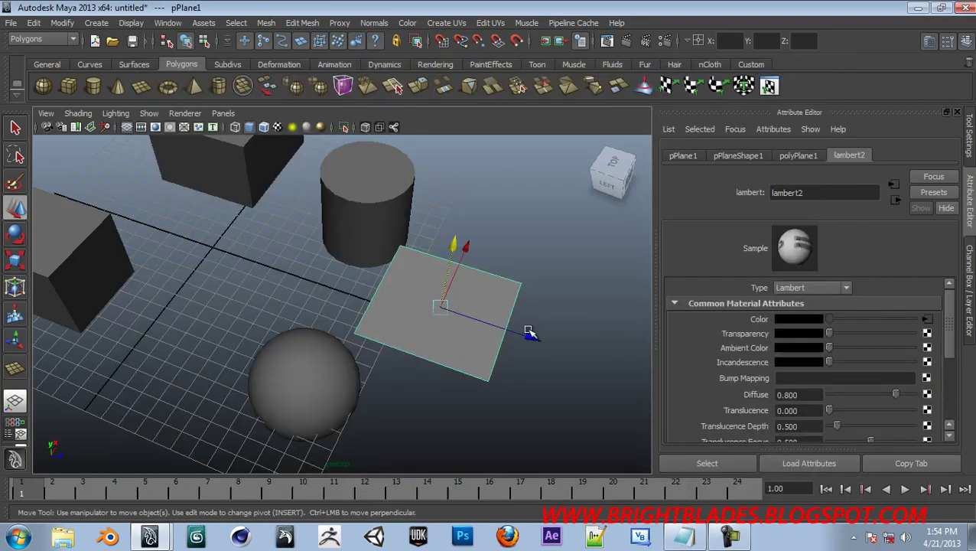
Turn on textured display (6) so the character image shows on the plane
key("6")
left_click_drag(543, 289, 491, 290, "alt")
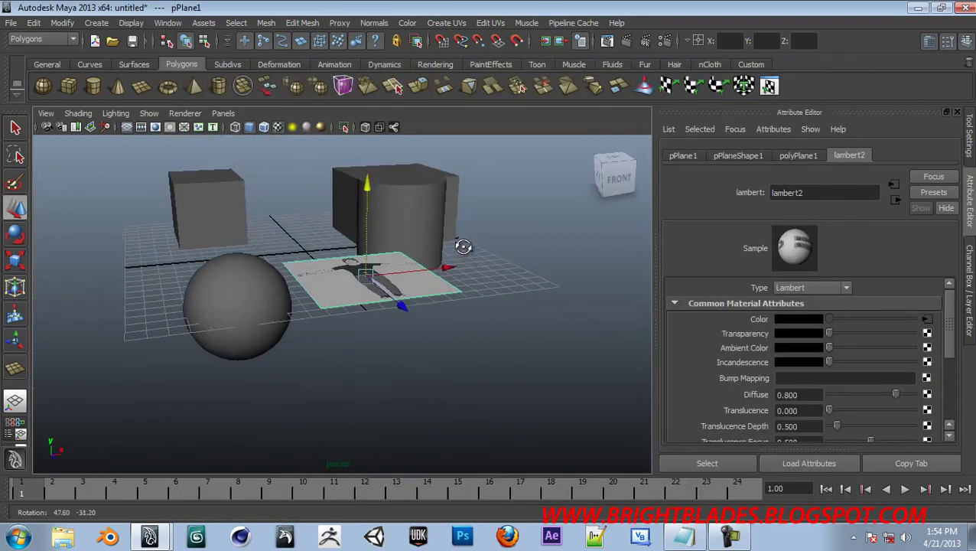
right_click_drag(491, 291, 534, 253, "alt")
left_click_drag(534, 253, 513, 277, "alt")
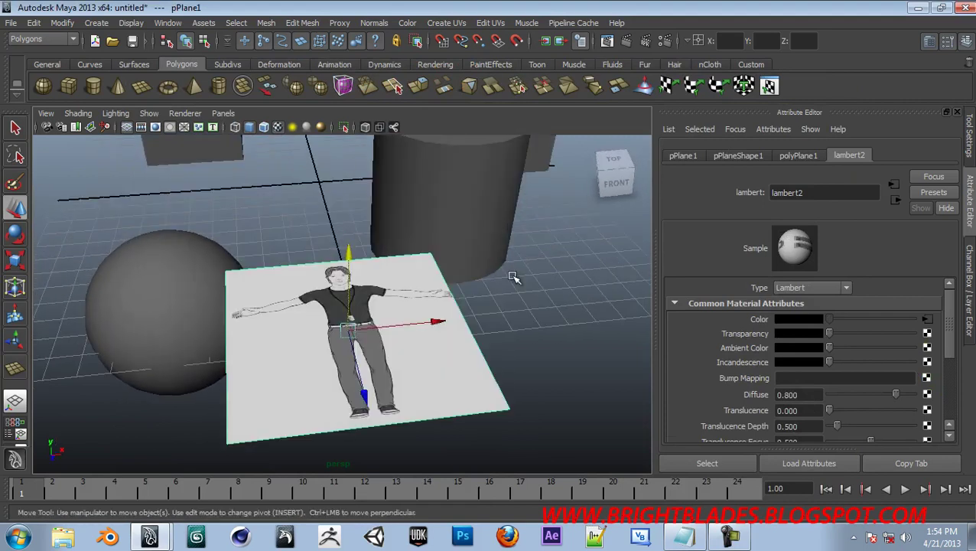
key("4")
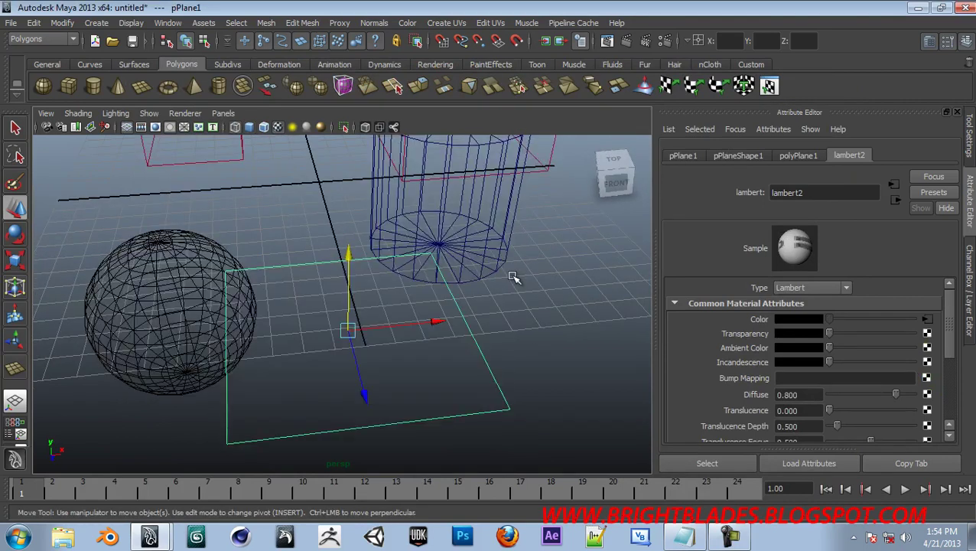
key("5")
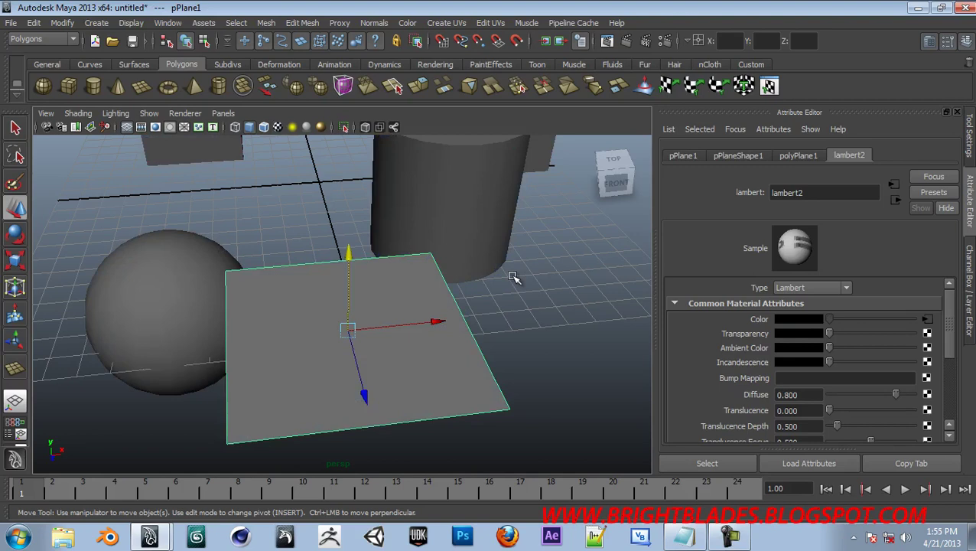
key("6")
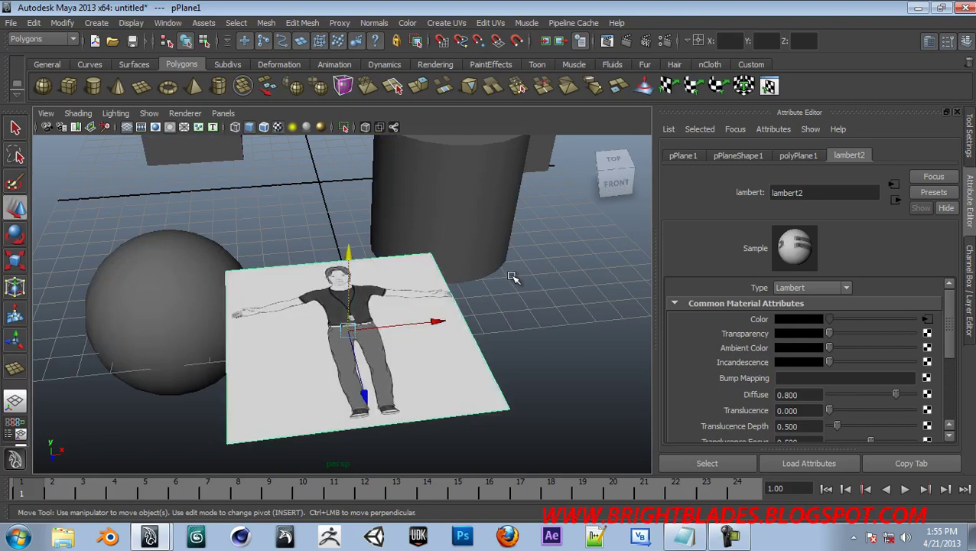
left_click_drag(457, 268, 534, 272, "alt")
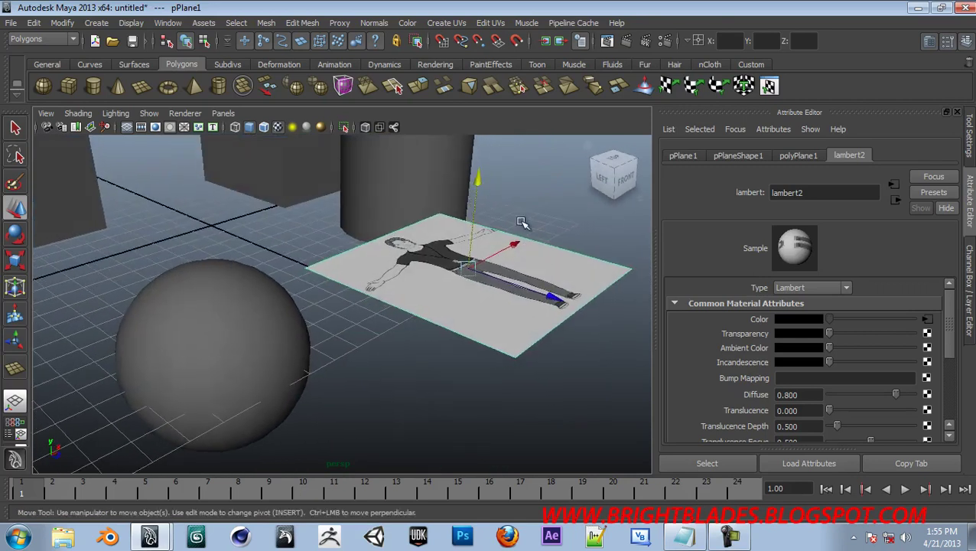
Rotate the plane about 78 degrees upright so it faces the front
key("e")
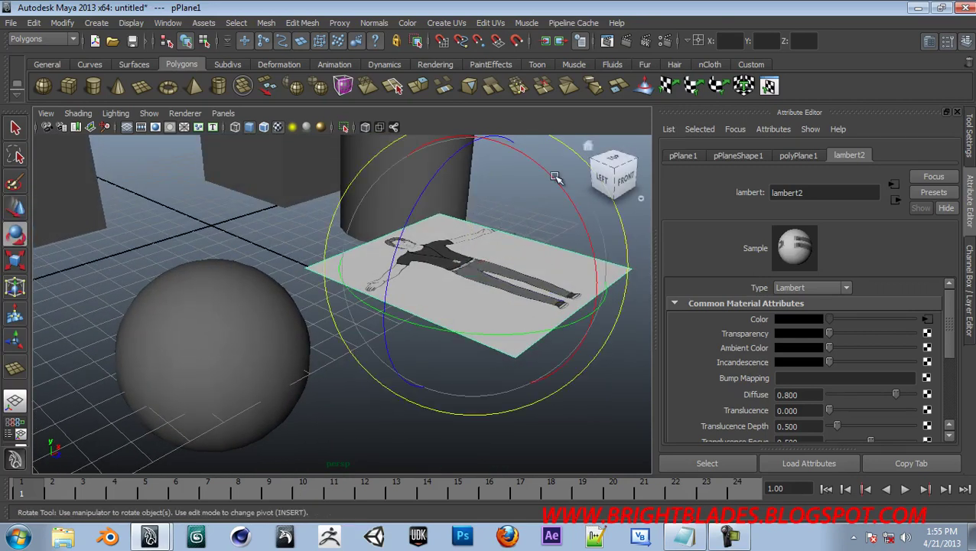
left_click_drag(555, 178, 588, 353)
left_click_drag(520, 308, 394, 331)
key("w")
left_click(483, 394)
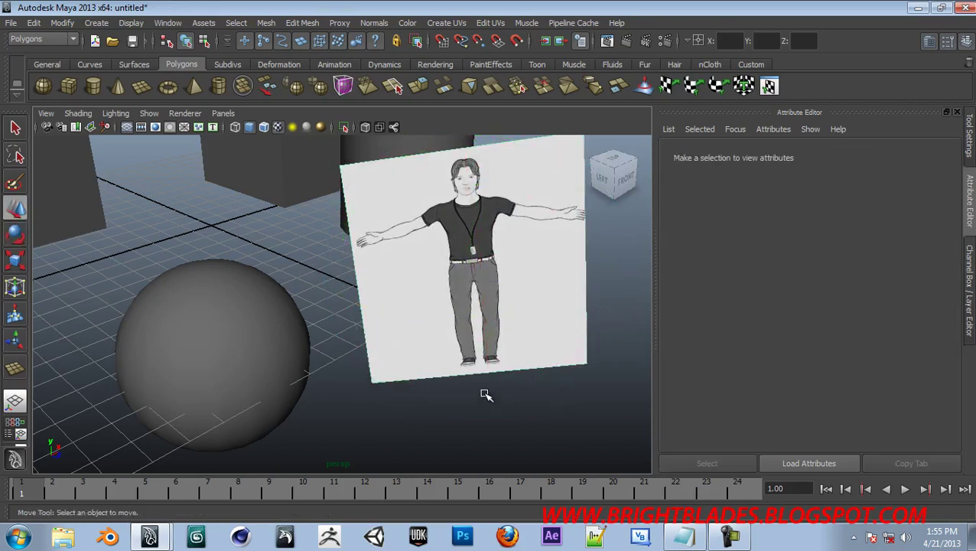
left_click_drag(487, 395, 475, 284, "alt")
left_click(475, 284)
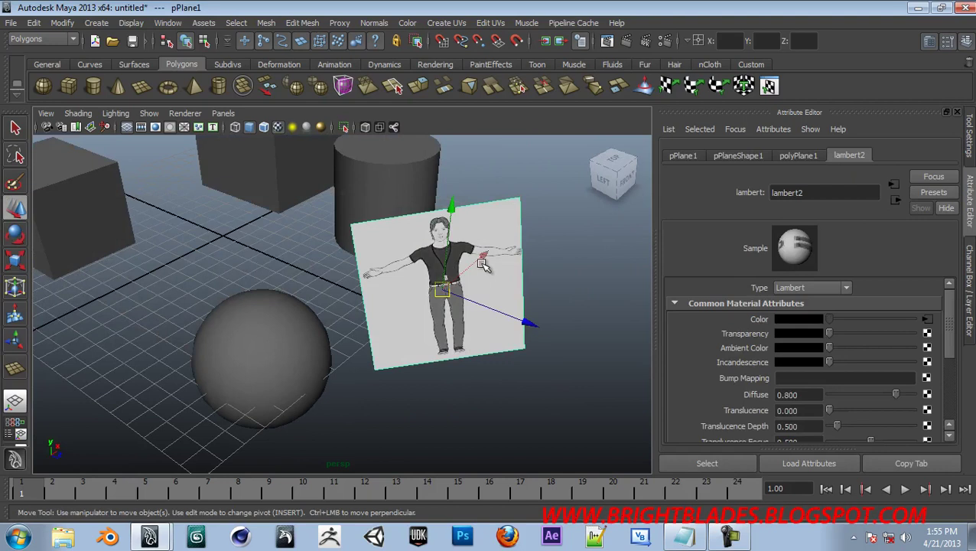
right_click_drag(549, 278, 593, 312, "alt")
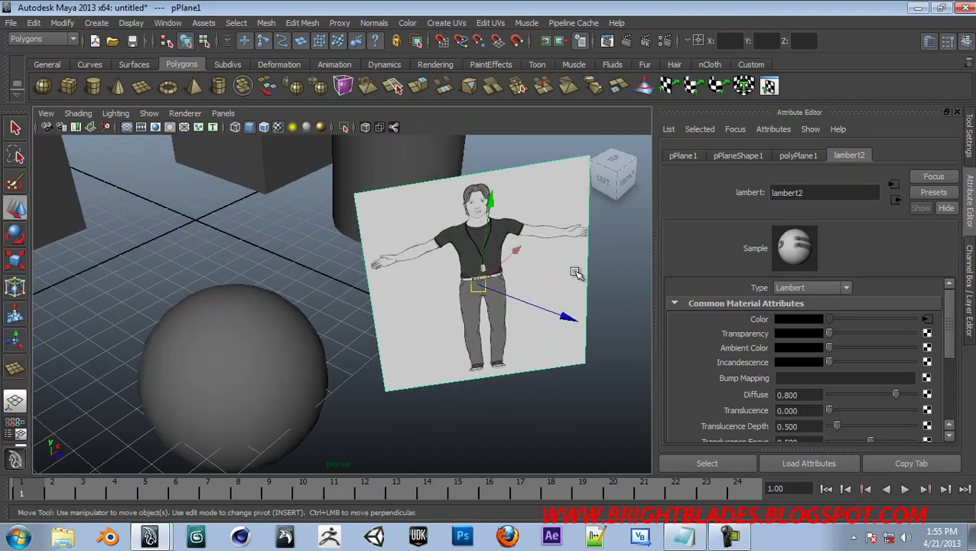
left_click_drag(574, 291, 551, 301, "alt")
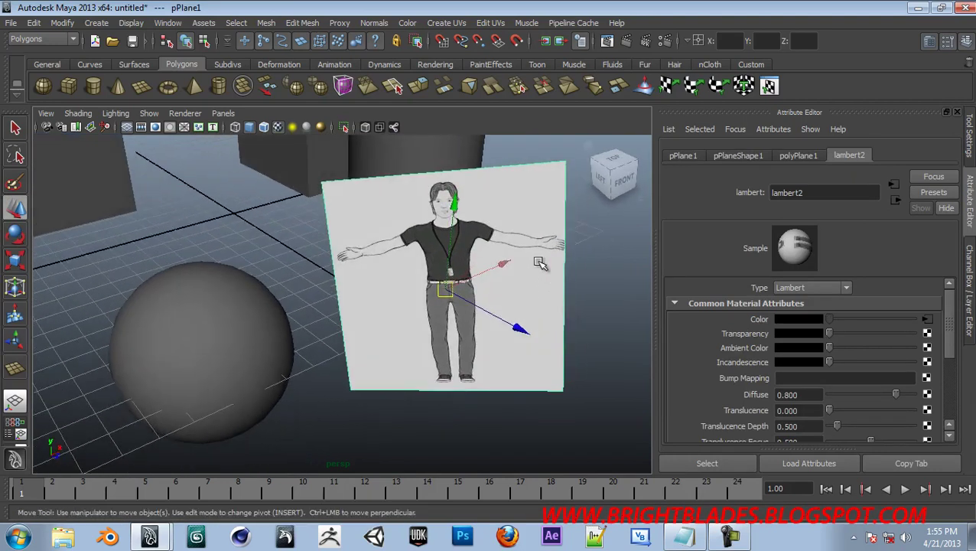
middle_click_drag(549, 278, 514, 280, "alt")
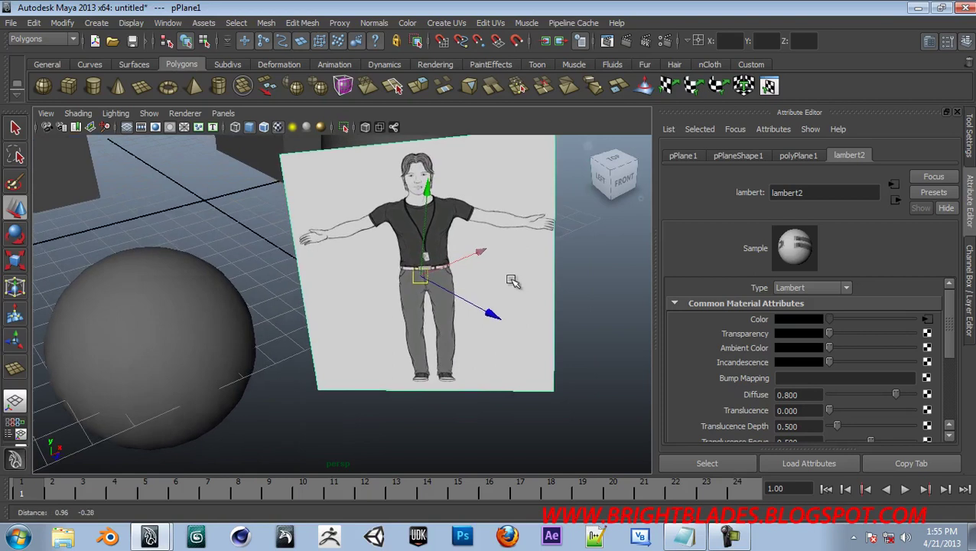
Move the cylinder out from behind the plane to its right
left_click(291, 423)
right_click_drag(303, 234, 335, 219, "alt")
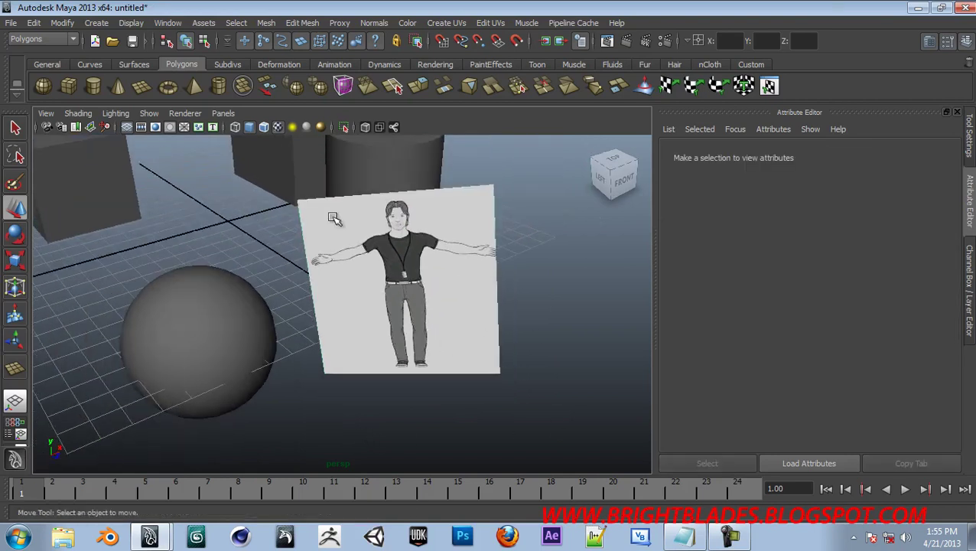
left_click(389, 162)
left_click_drag(413, 188, 572, 326)
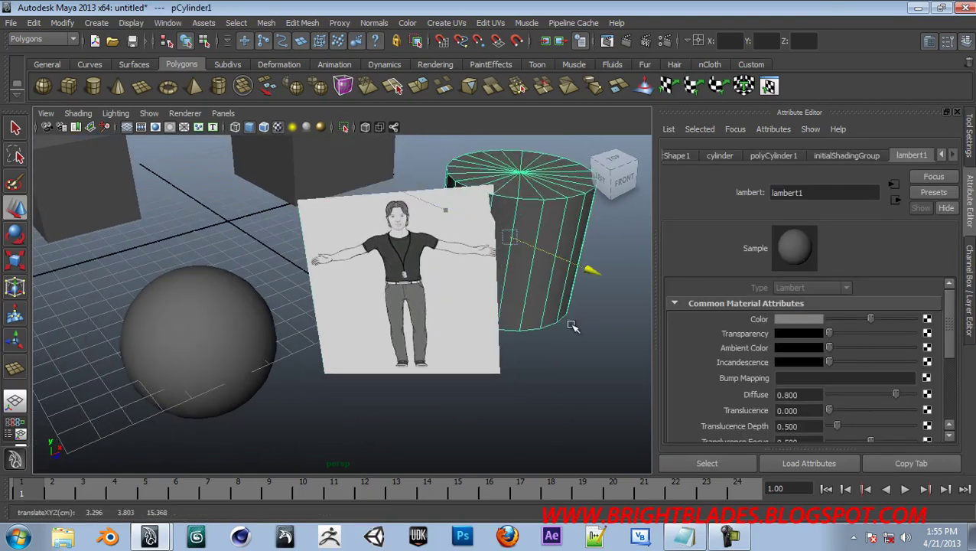
Move the cylinder left in front of the plane, undoing an accidental depth move
left_click_drag(538, 228, 462, 283)
left_click(534, 236)
left_click(489, 230)
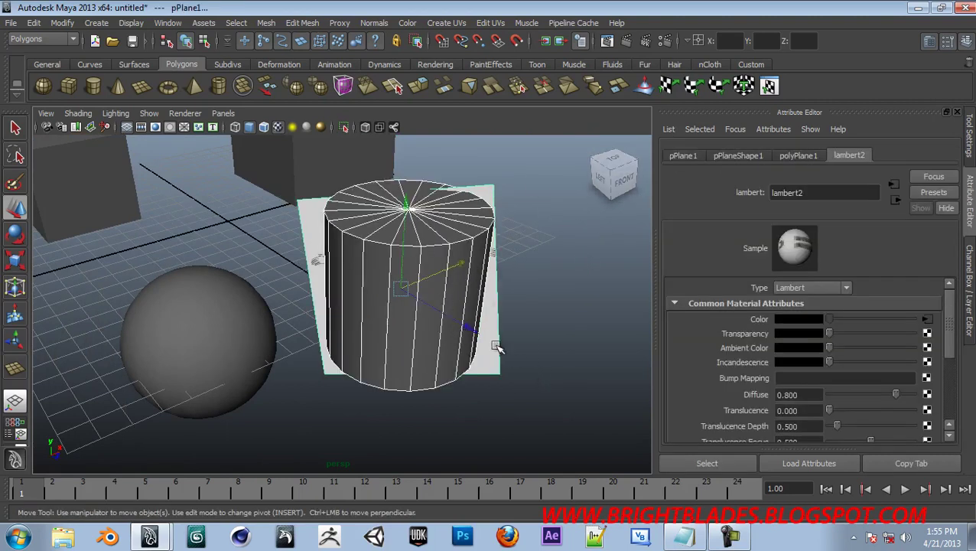
left_click(469, 331)
left_click_drag(468, 331, 566, 370)
key("ctrl+z")
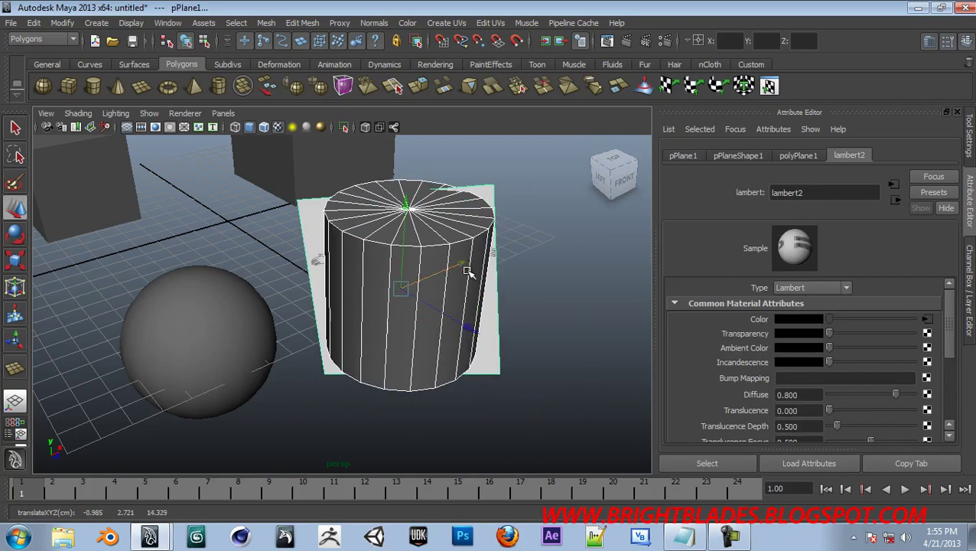
Scale the cylinder down slightly and frame it in the view
left_click(447, 251)
key("r")
mouse_move(406, 280)
left_mouse_down()
mouse_move(342, 453)
mouse_move(457, 383)
left_mouse_up()
key("w")
mouse_move(483, 311)
left_mouse_down("alt")
mouse_move(531, 313)
mouse_move(493, 321)
left_mouse_up("alt")
right_click_drag(449, 274, 494, 266, "alt")
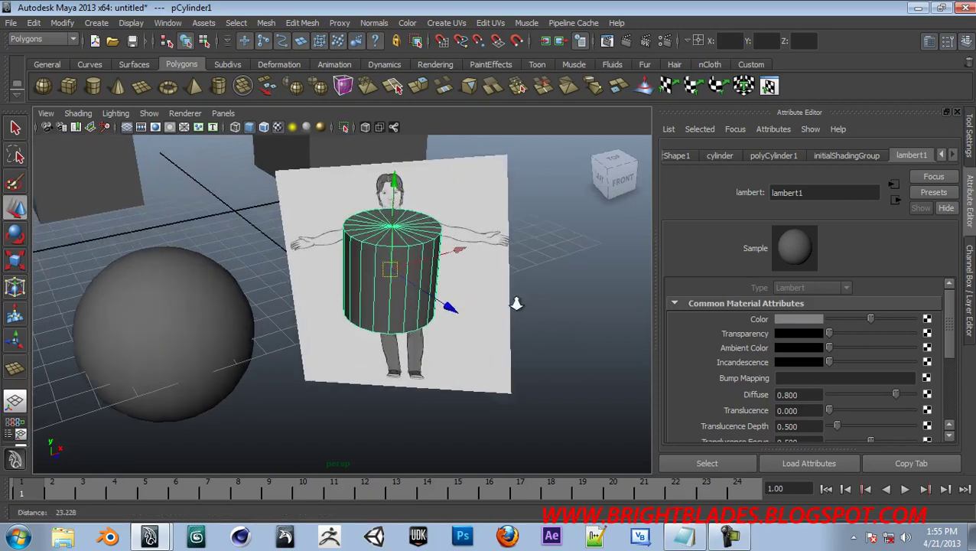
middle_click_drag(493, 266, 411, 291, "alt")
Restore textured shading and scale the cylinder down evenly to fit the character's torso
key("4")
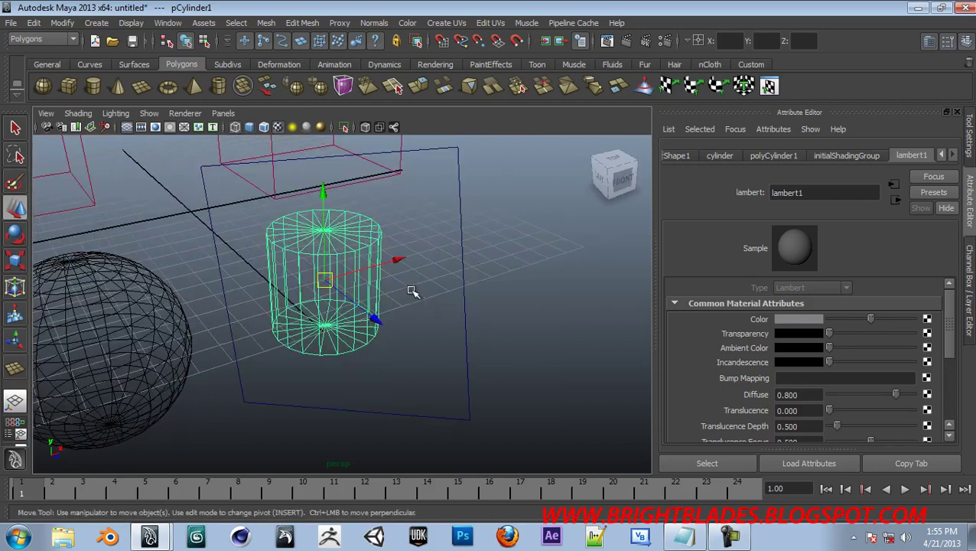
key("5")
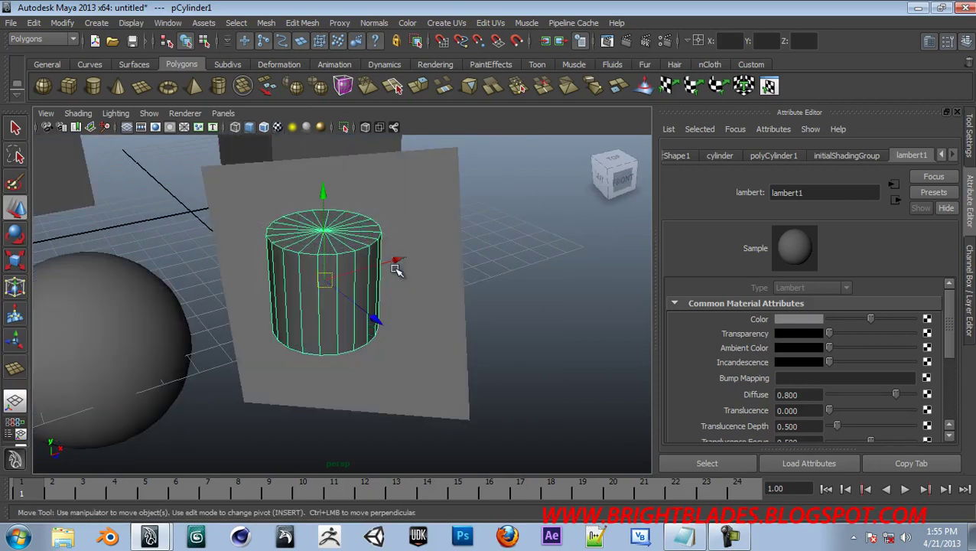
key("6")
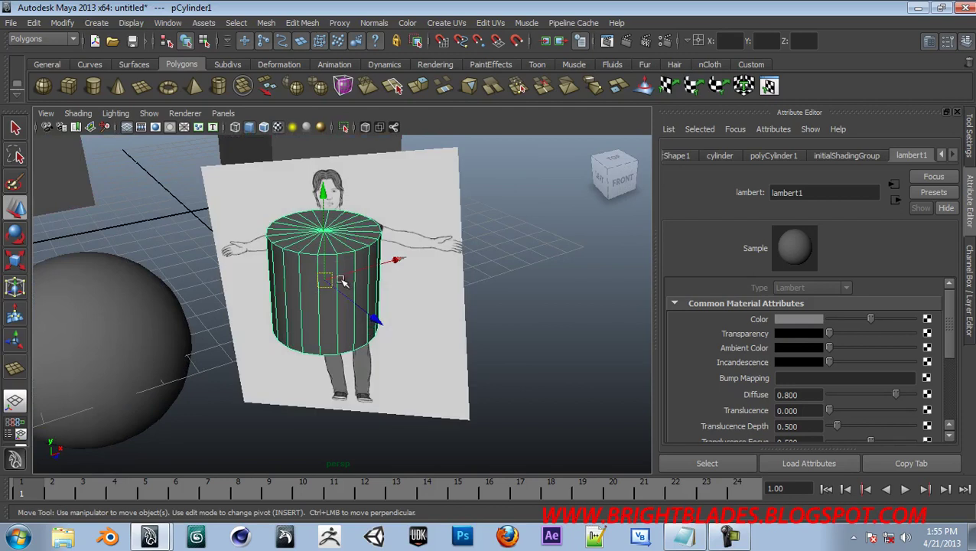
key("r")
left_click_drag(322, 279, 314, 332)
key("w")
left_click_drag(483, 322, 454, 288, "alt")
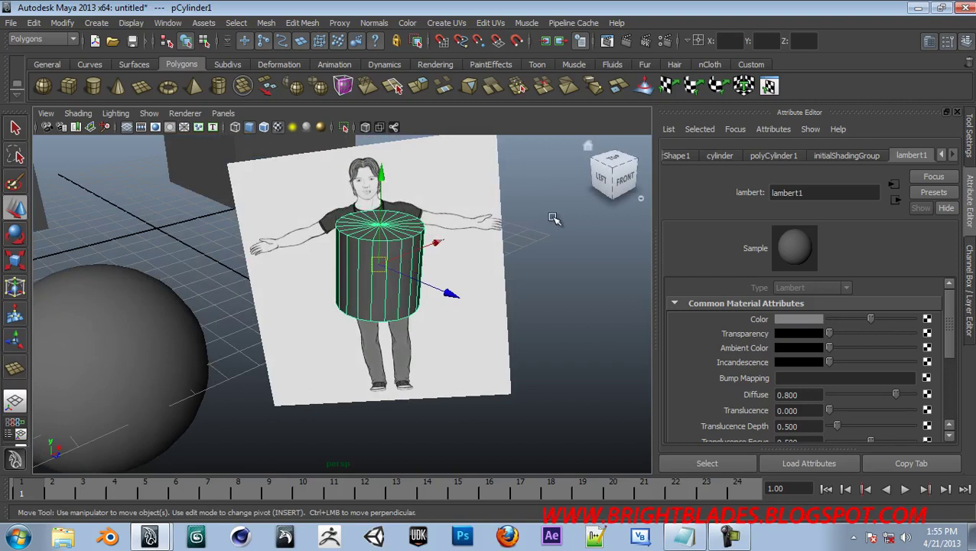
Select the front.png reference image plane
mouse_move(503, 190)
left_mouse_down()
mouse_move(429, 253)
mouse_move(523, 272)
left_mouse_up()
left_click(523, 272)
left_click(399, 251)
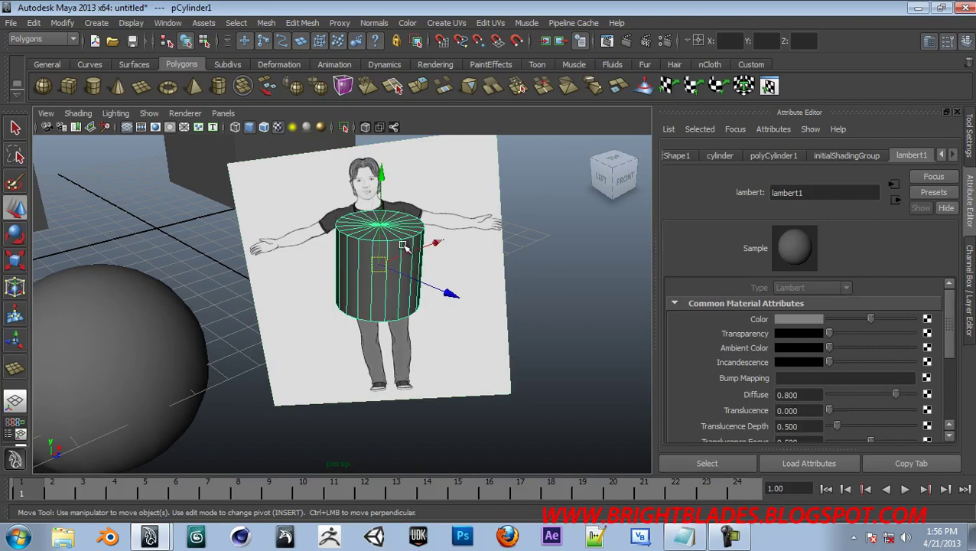
left_click(546, 271)
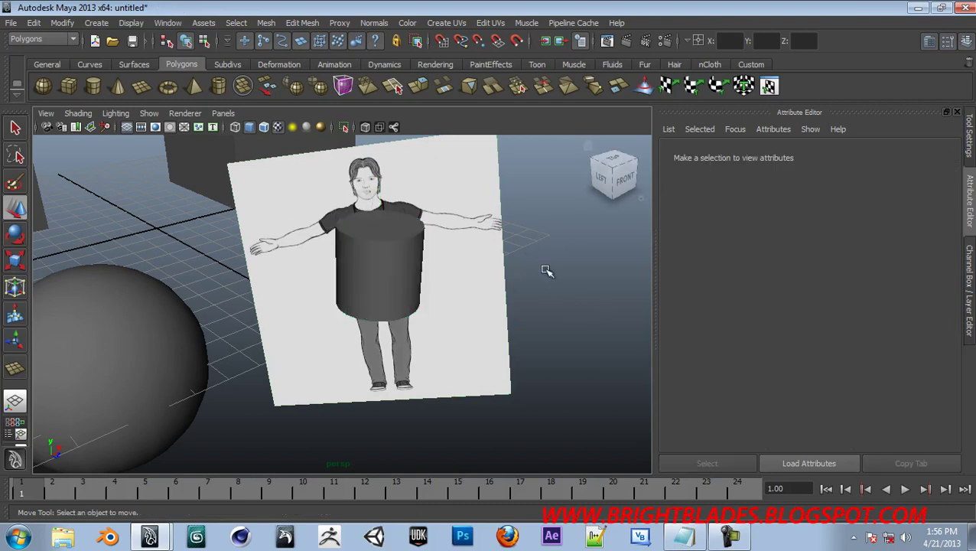
left_click(476, 219)
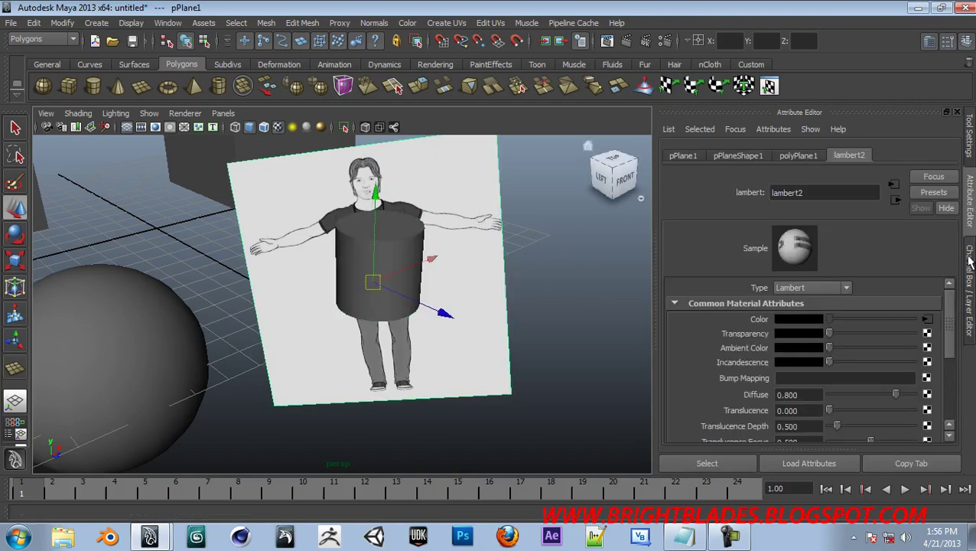
Create a new display layer from the selected image plane
left_click(970, 308)
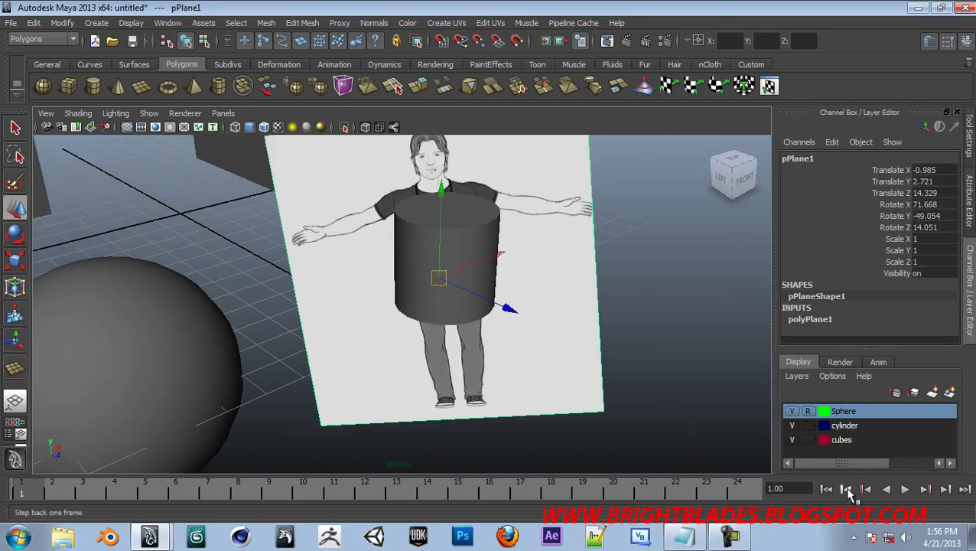
left_click(794, 376)
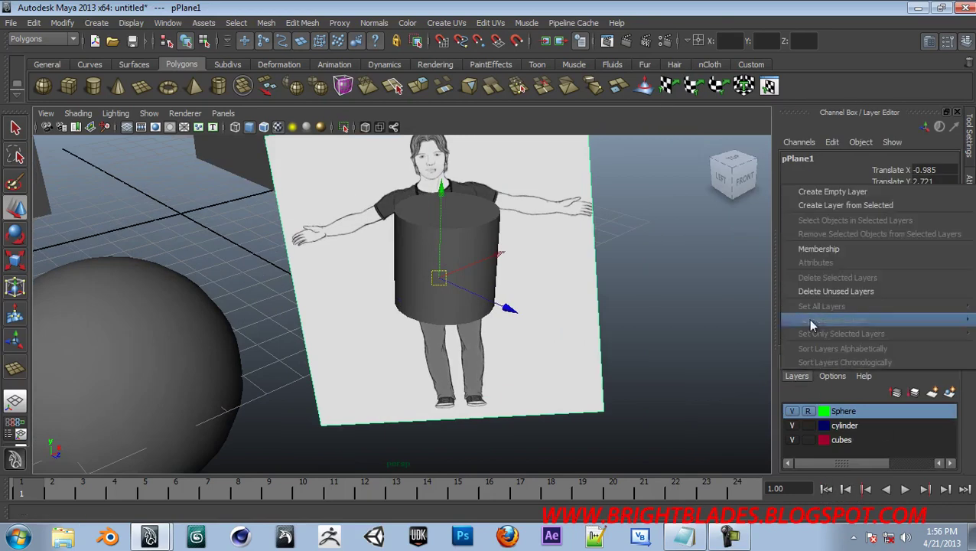
left_click(837, 212)
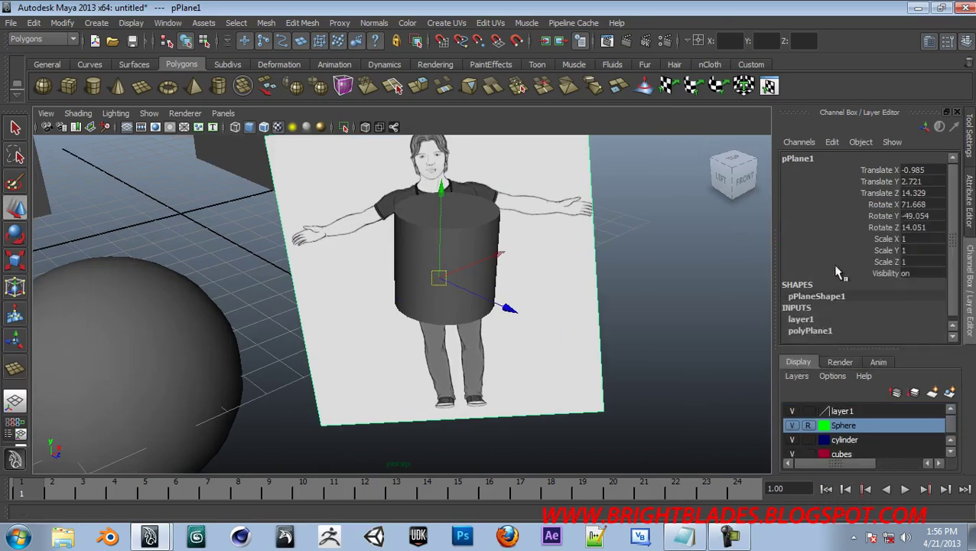
Name the layer reference_image with Reference display type, replacing the invalid space with an underscore
double_click(842, 411)
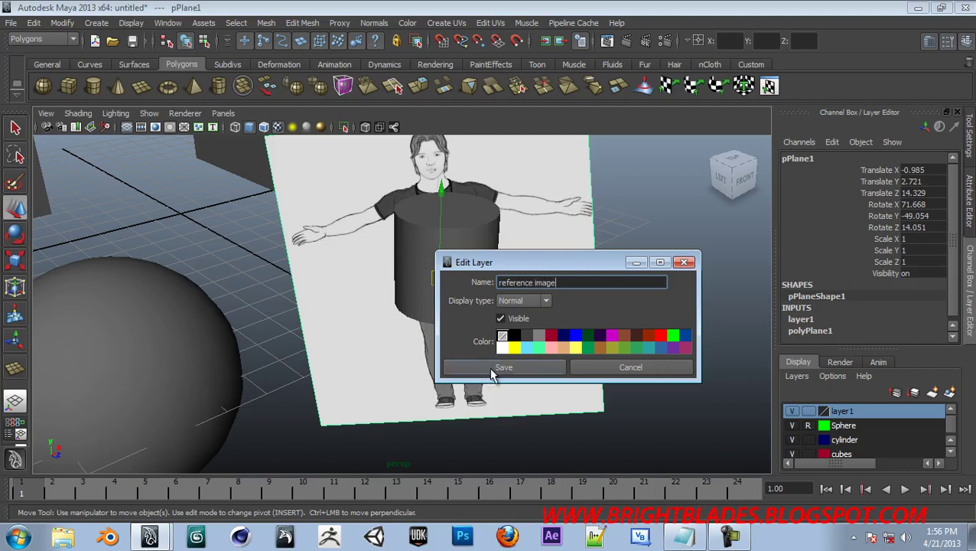
left_click(538, 303)
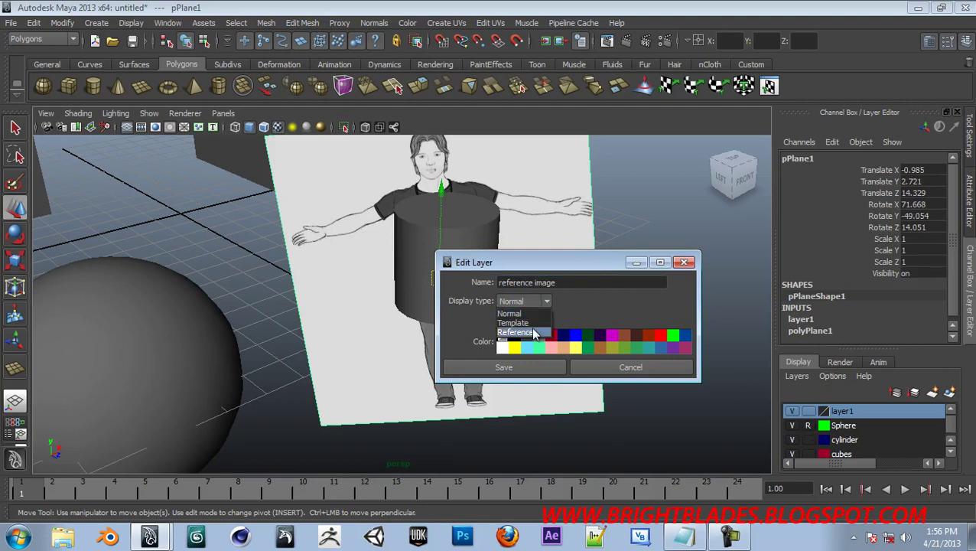
left_click(536, 334)
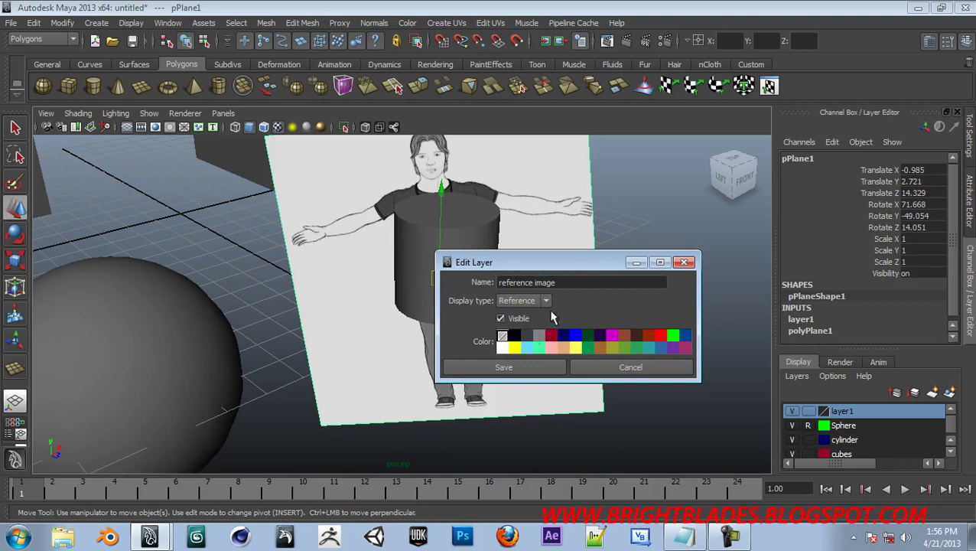
left_click(531, 369)
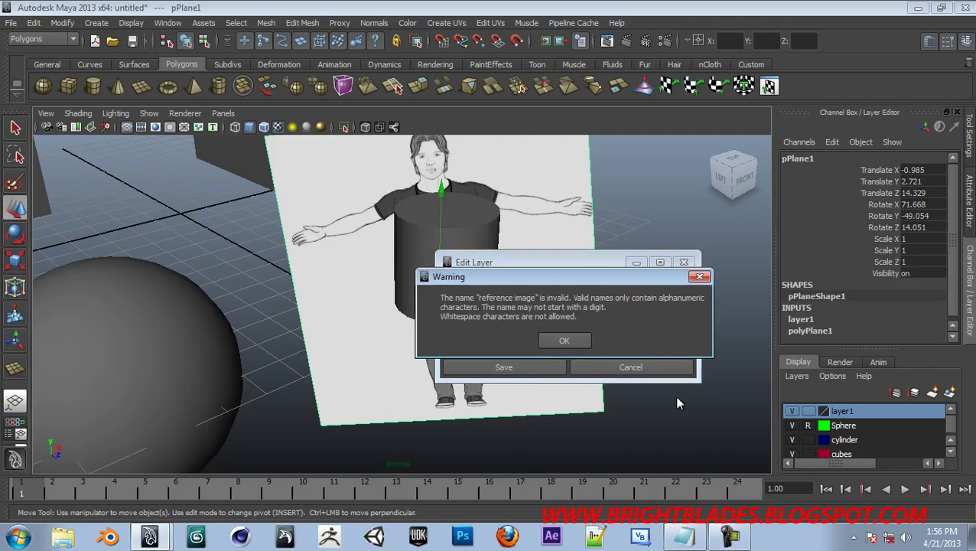
left_click(556, 340)
left_click(535, 284)
key("BackSpace")
type("_image")
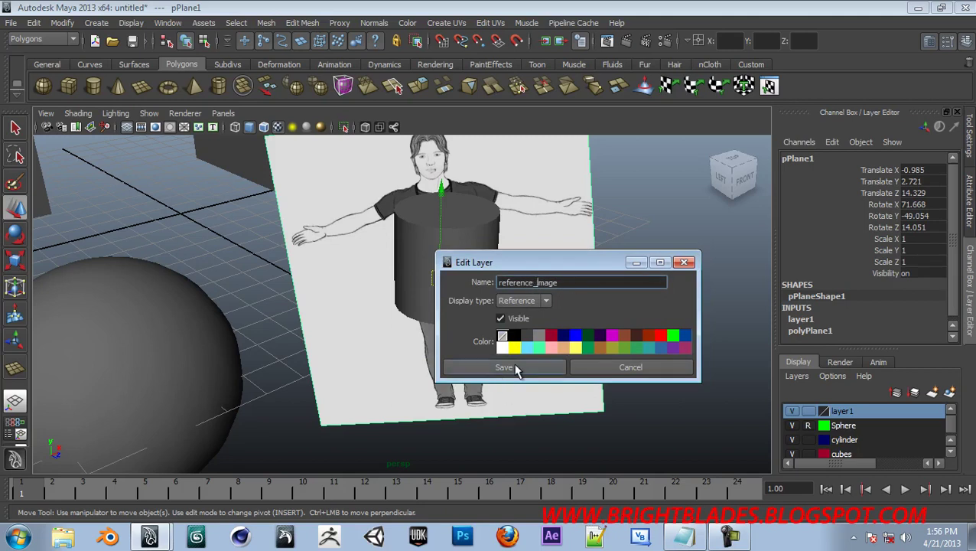
left_click(503, 368)
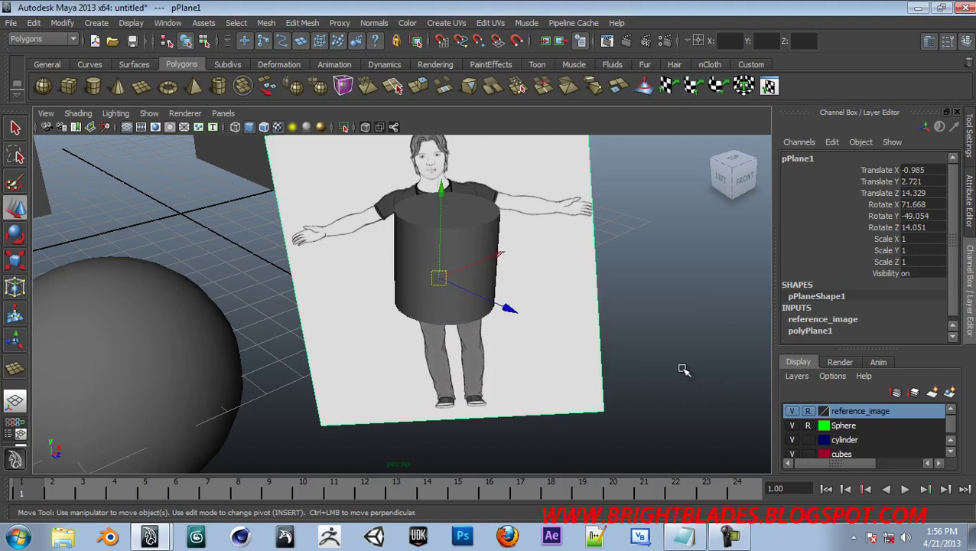
right_click_drag(682, 371, 512, 321, "alt")
Select the cylinder in front of the reference image plane, zoom in, then deselect it
left_click(555, 305)
left_click_drag(535, 277, 456, 370)
mouse_move(505, 262)
left_mouse_down()
mouse_move(445, 277)
mouse_move(477, 261)
left_mouse_up()
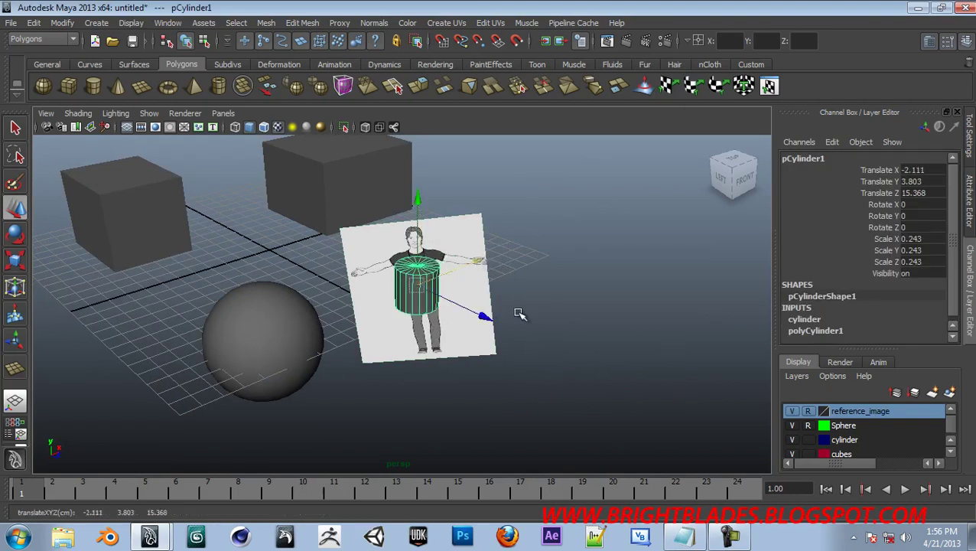
right_click_drag(519, 311, 588, 375, "alt")
left_click(550, 238)
key("ctrl+z")
left_click(567, 303)
Clear the Sphere layer's reference state and toggle reference_image's visibility and display type
left_click(793, 411)
left_click(793, 412)
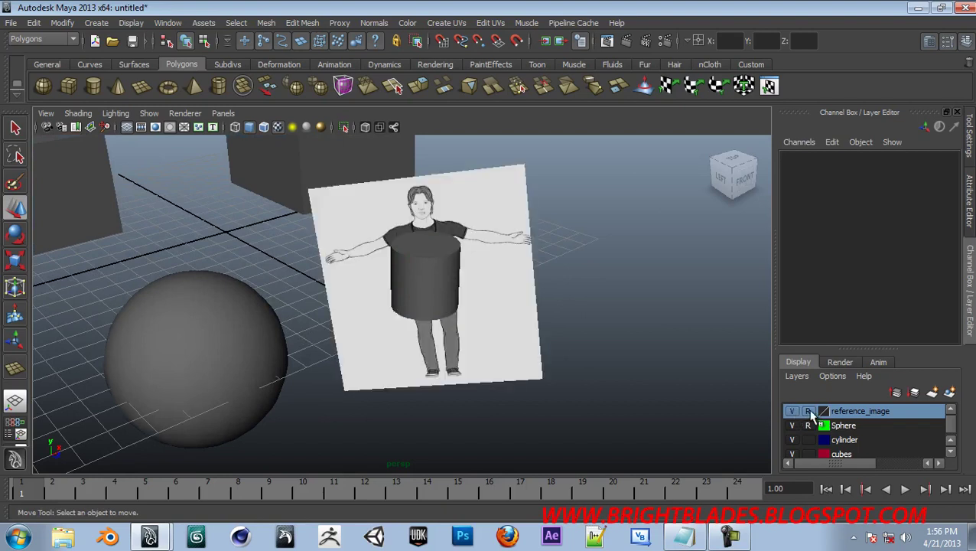
left_click(809, 425)
left_click(808, 412)
left_click(808, 412)
Set reference_image to Normal in its layer options, then cycle it back to Reference
double_click(871, 415)
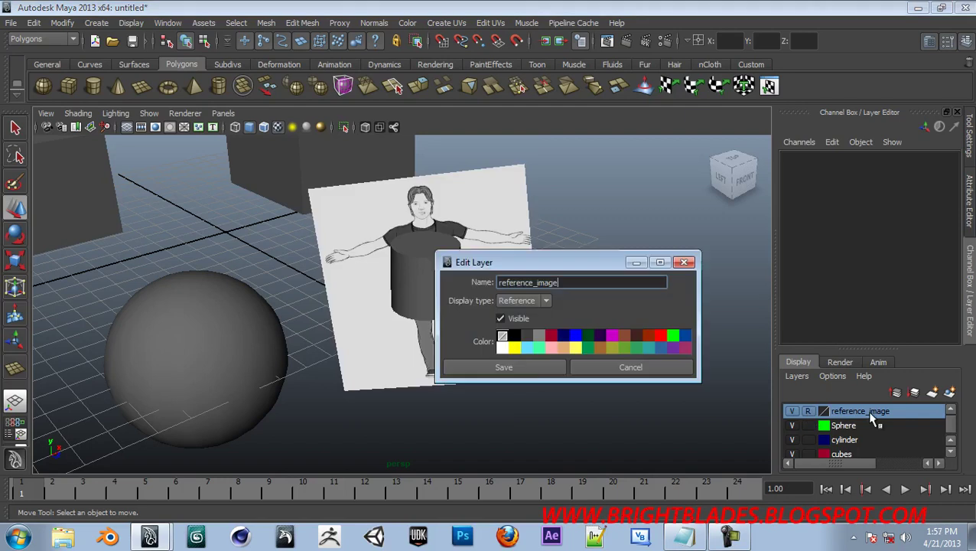
left_click(523, 300)
left_click(511, 311)
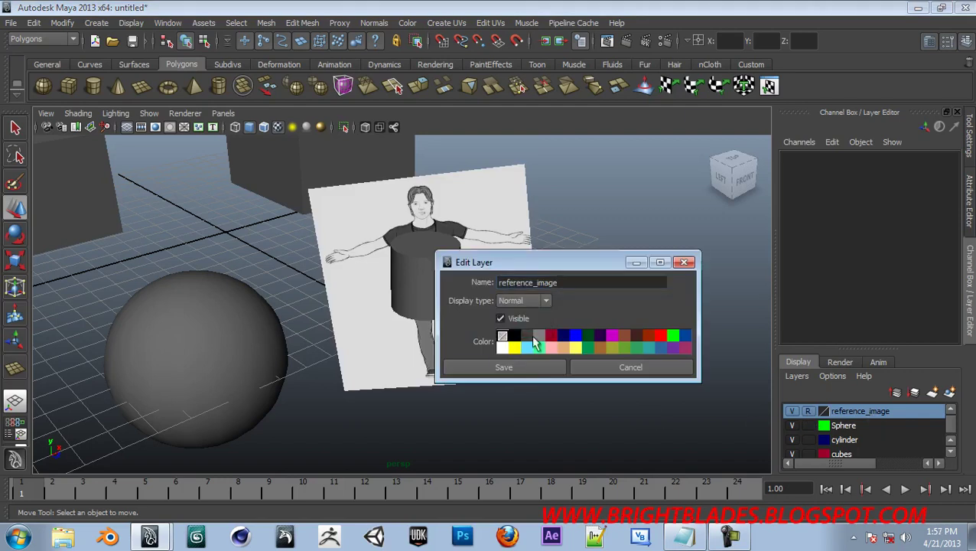
left_click(533, 369)
left_click(807, 412)
left_click(807, 411)
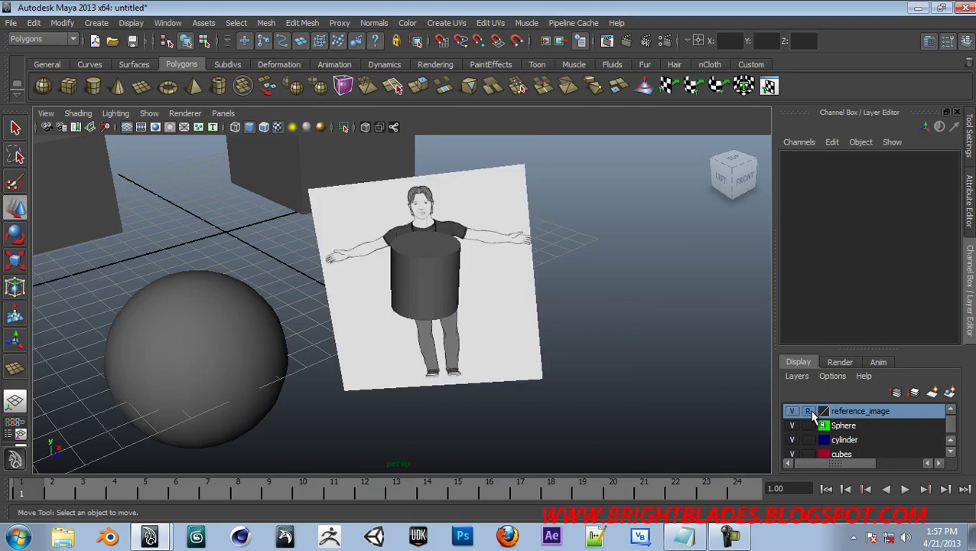
Check that the cylinder can be selected through the locked reference image, then zoom out
right_click_drag(517, 270, 563, 316, "alt")
left_click(513, 268)
left_click(564, 242)
left_click(451, 318)
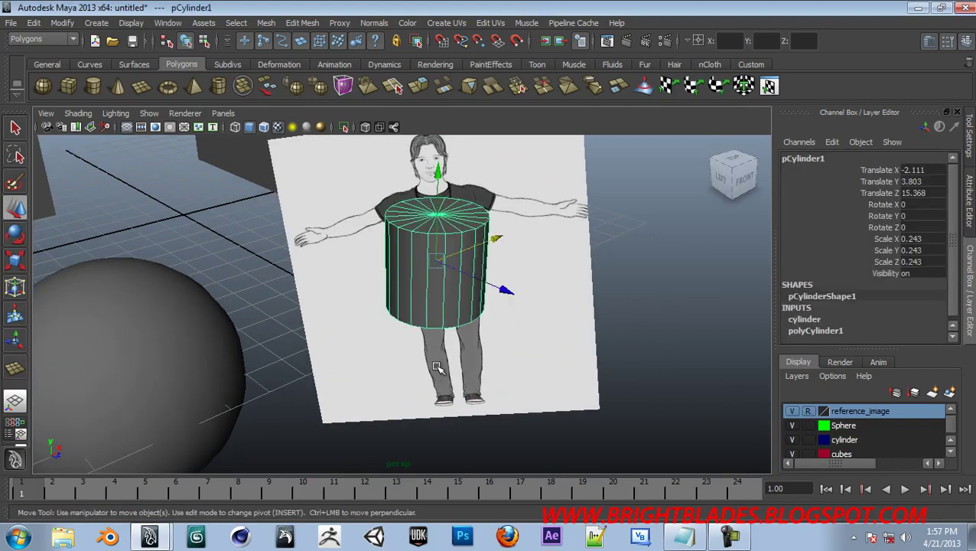
left_click(628, 298)
right_click_drag(602, 340, 423, 299, "alt")
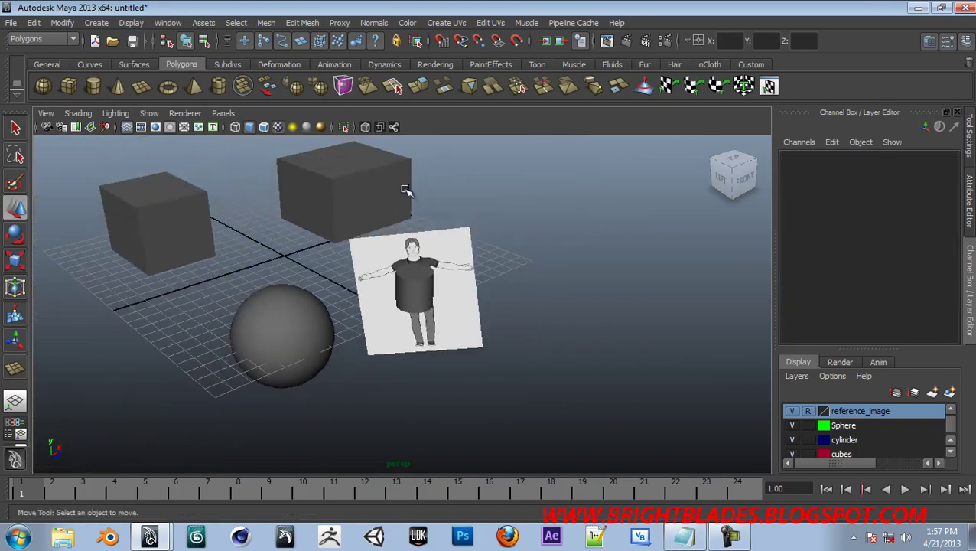
Turn off visibility for the reference_image, Sphere and cubes layers, leaving only the cylinder
left_click_drag(470, 236, 527, 257, "alt")
left_click(793, 412)
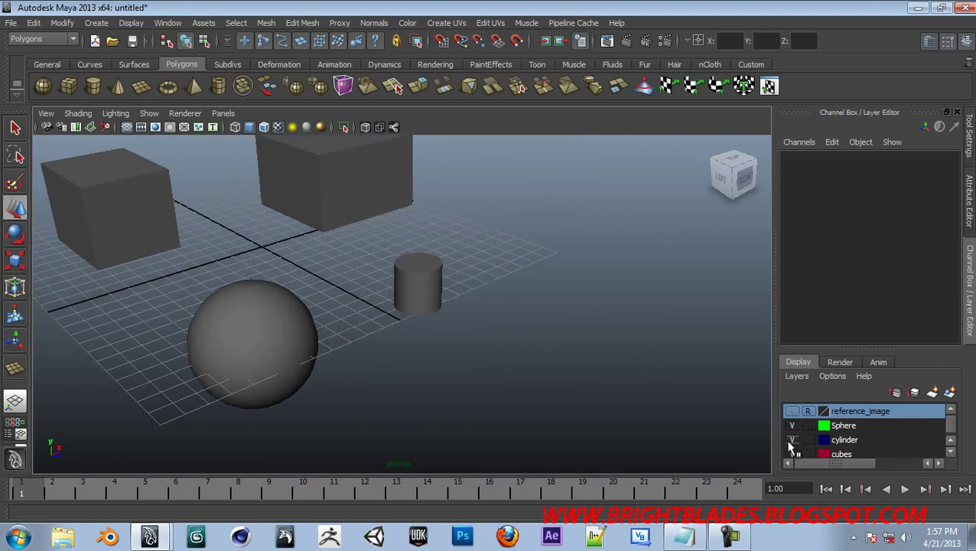
left_click(792, 425)
left_click_drag(566, 329, 508, 303, "alt")
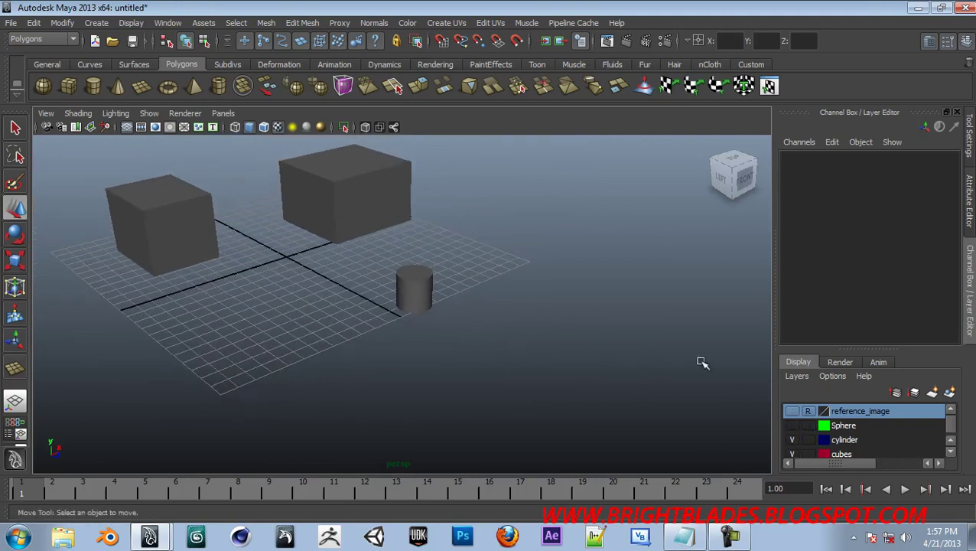
left_click(792, 454)
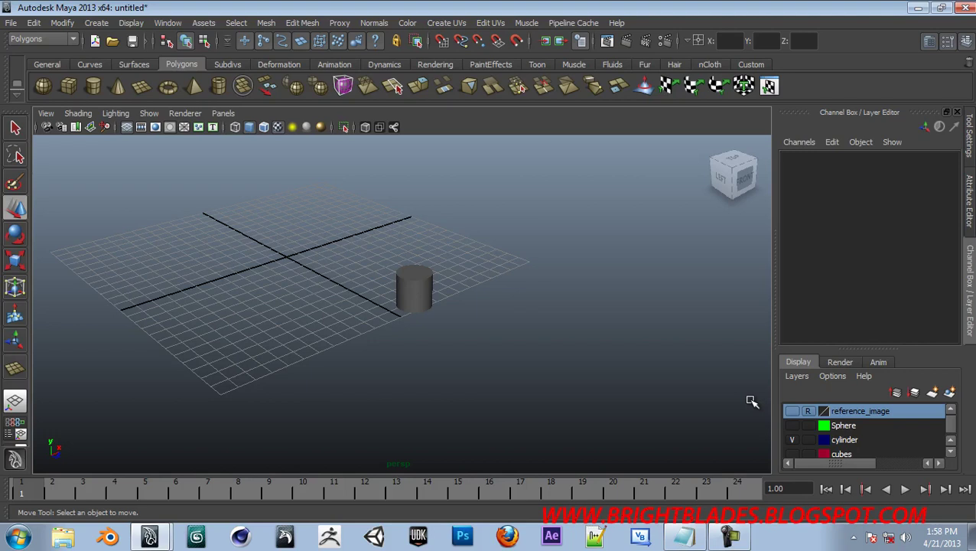
Reorder the layers so reference_image sits directly below Sphere
left_click(796, 377)
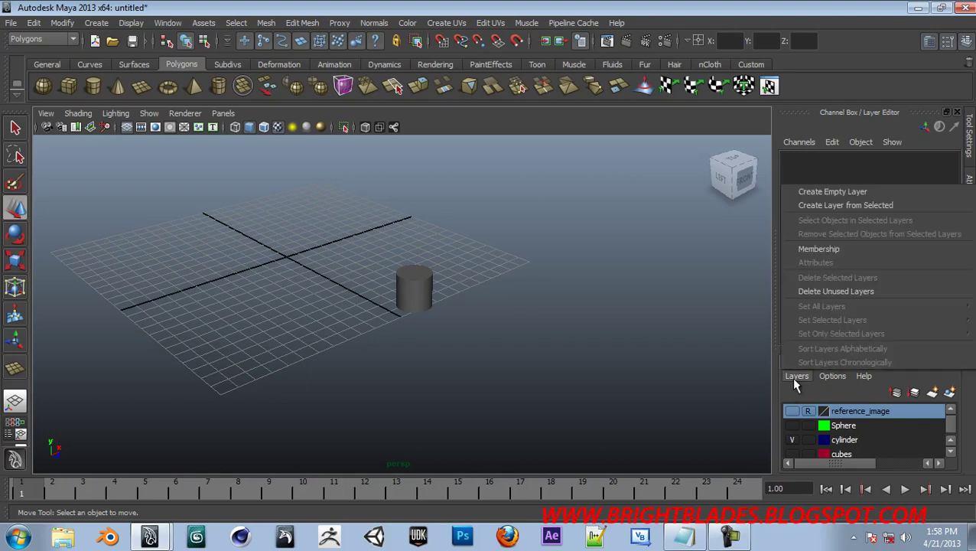
left_click(870, 407)
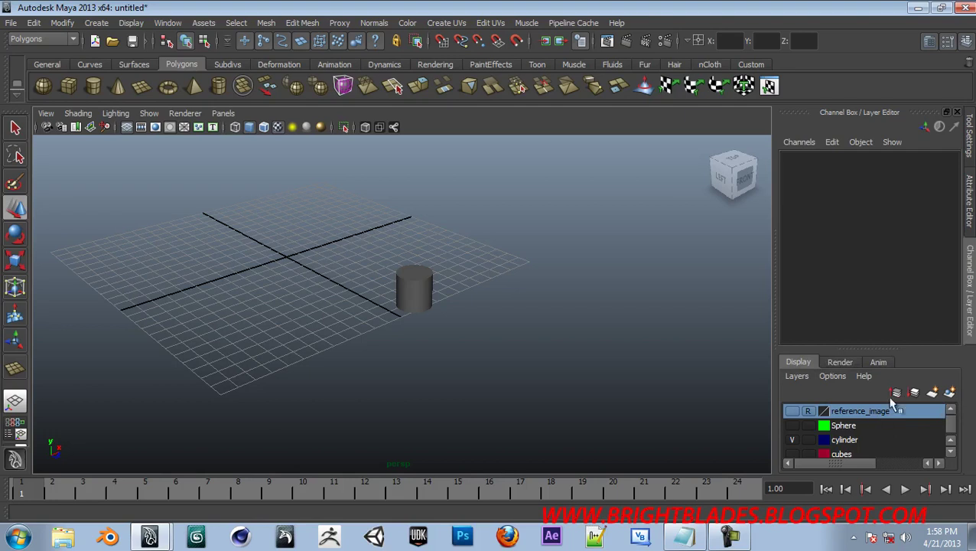
left_click(915, 394)
left_click(914, 394)
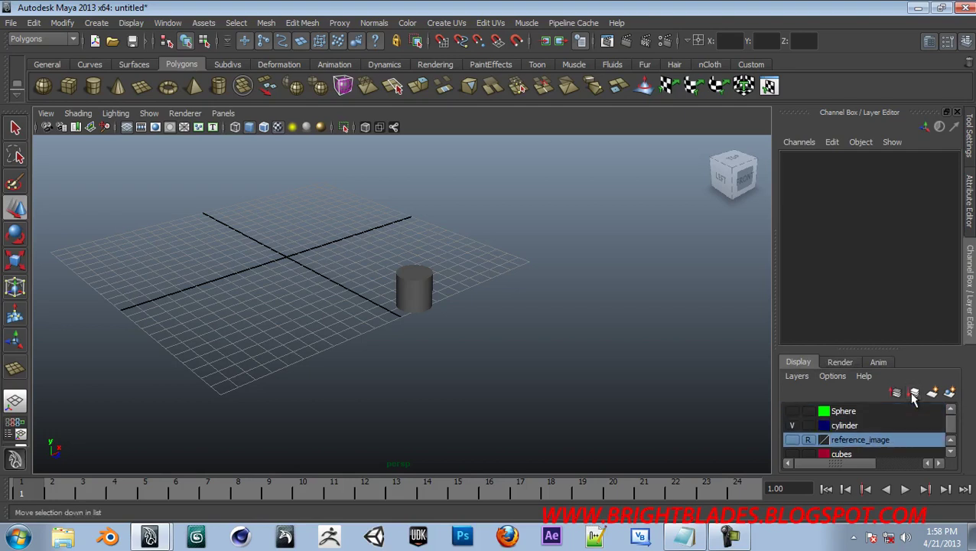
left_click(897, 393)
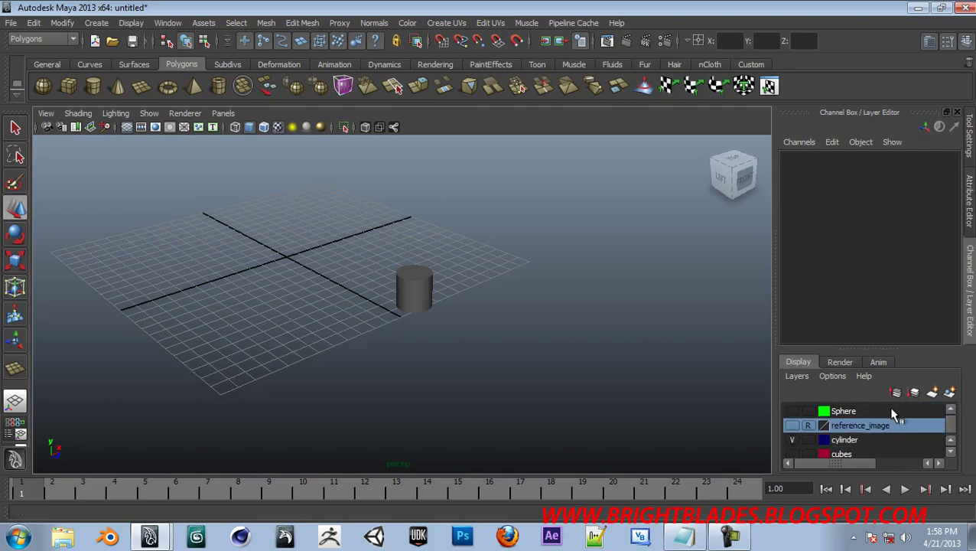
Turn visibility back on for the reference_image, Sphere and cubes layers
left_click(792, 426)
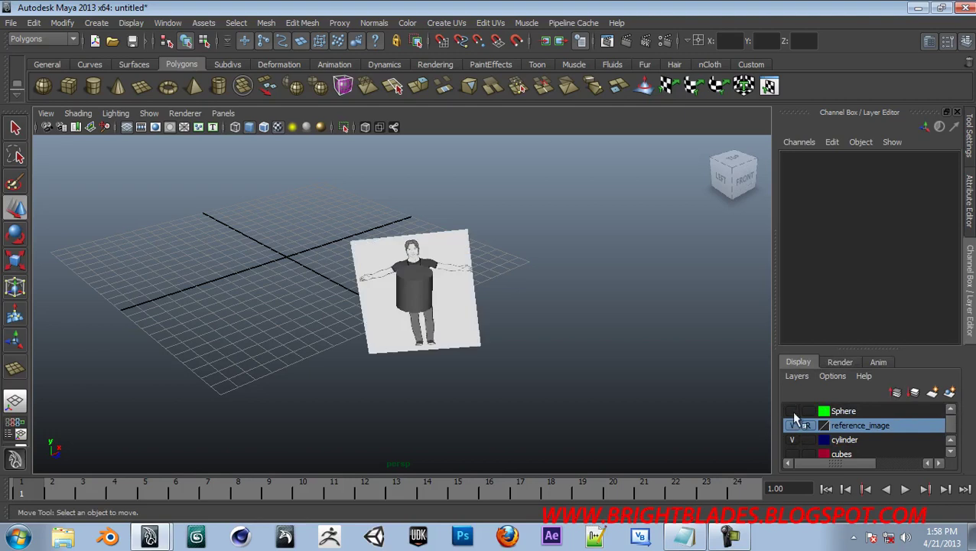
left_click(792, 412)
left_click(792, 452)
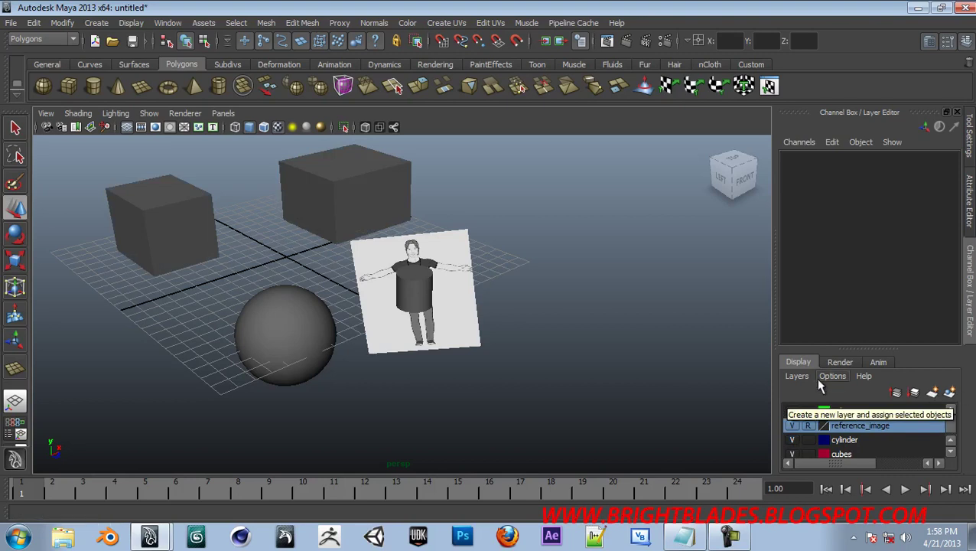
Put the selected sphere on a new layer and look through the render and animation layers
left_click(798, 376)
left_click(300, 309)
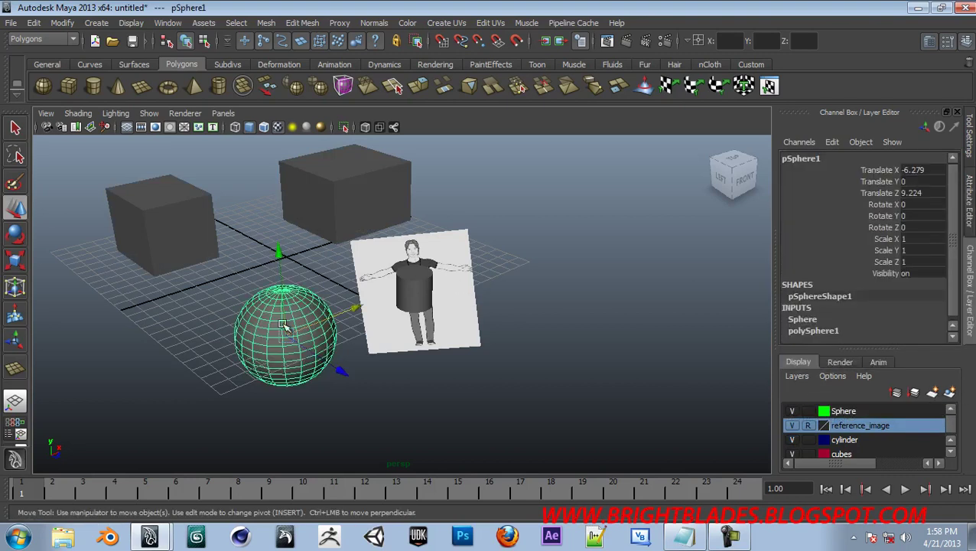
left_click(952, 393)
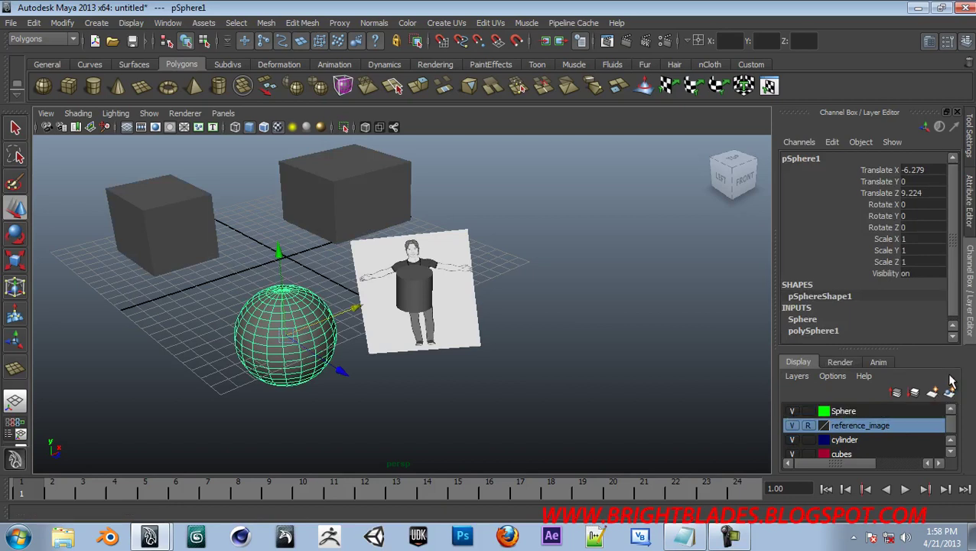
left_click(841, 362)
left_click(880, 362)
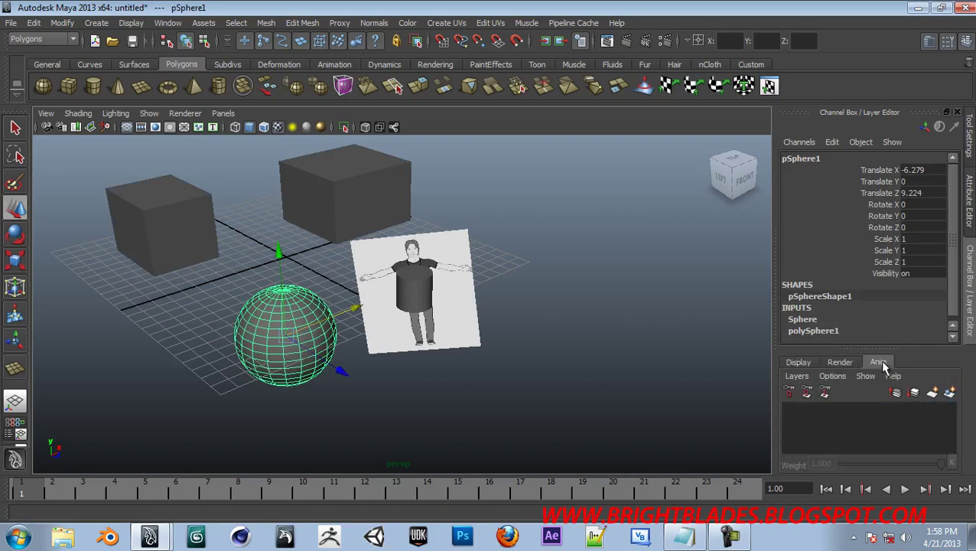
left_click(796, 364)
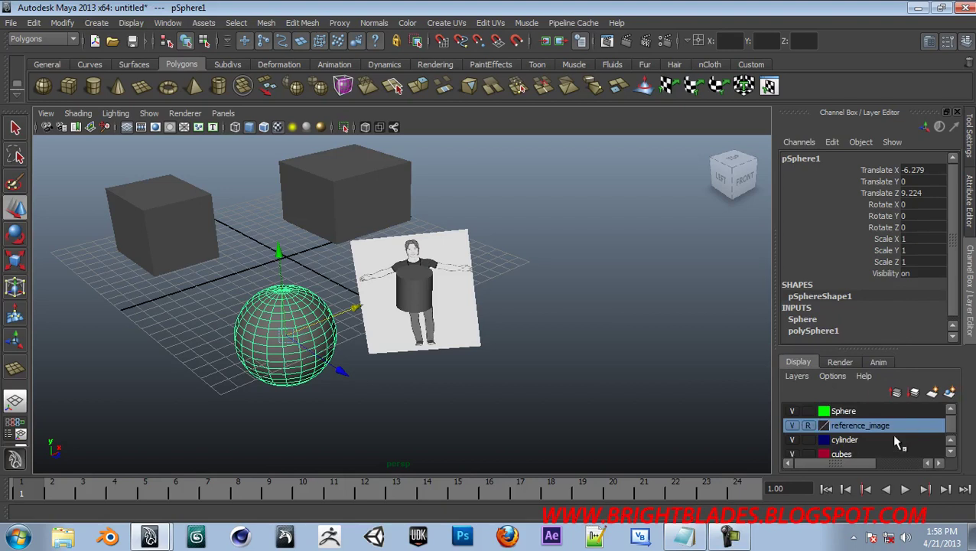